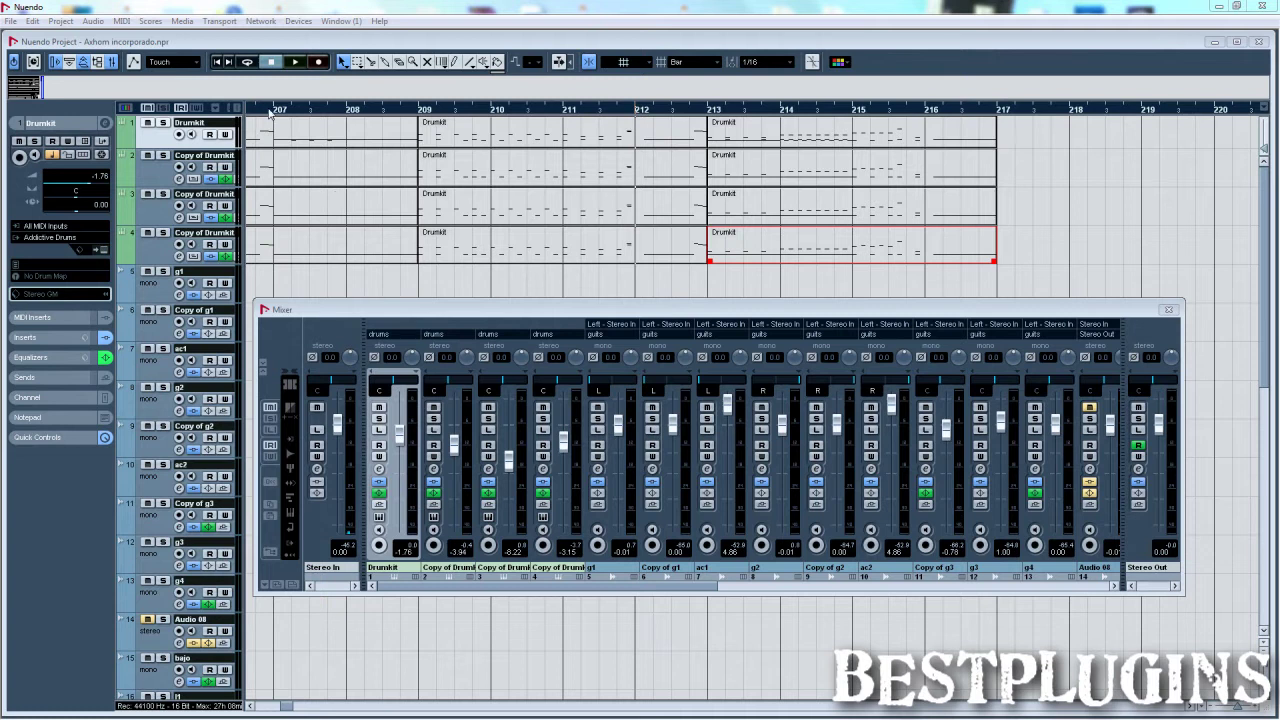
Step: Hide the mixer, show the transport controls and move the playback position to bar 205
key(F3)
key(F2)
drag(255, 117, 490, 113)
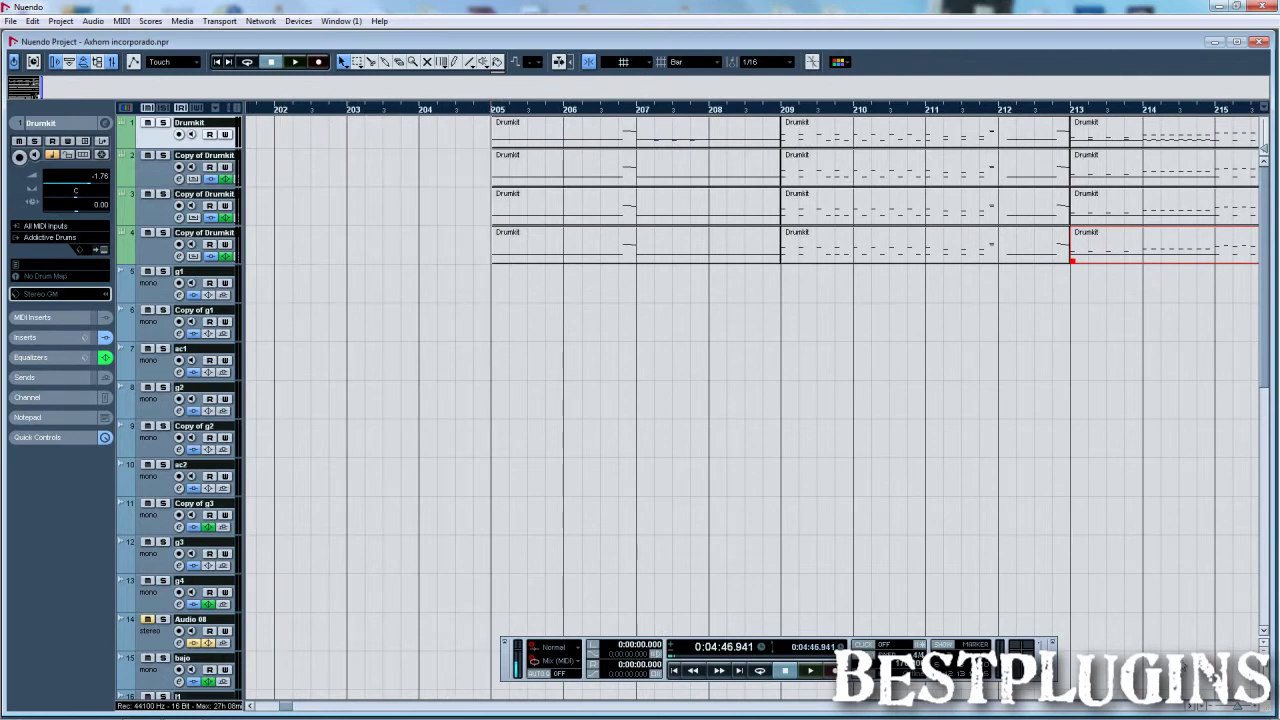
scroll(1192, 708, right, 3)
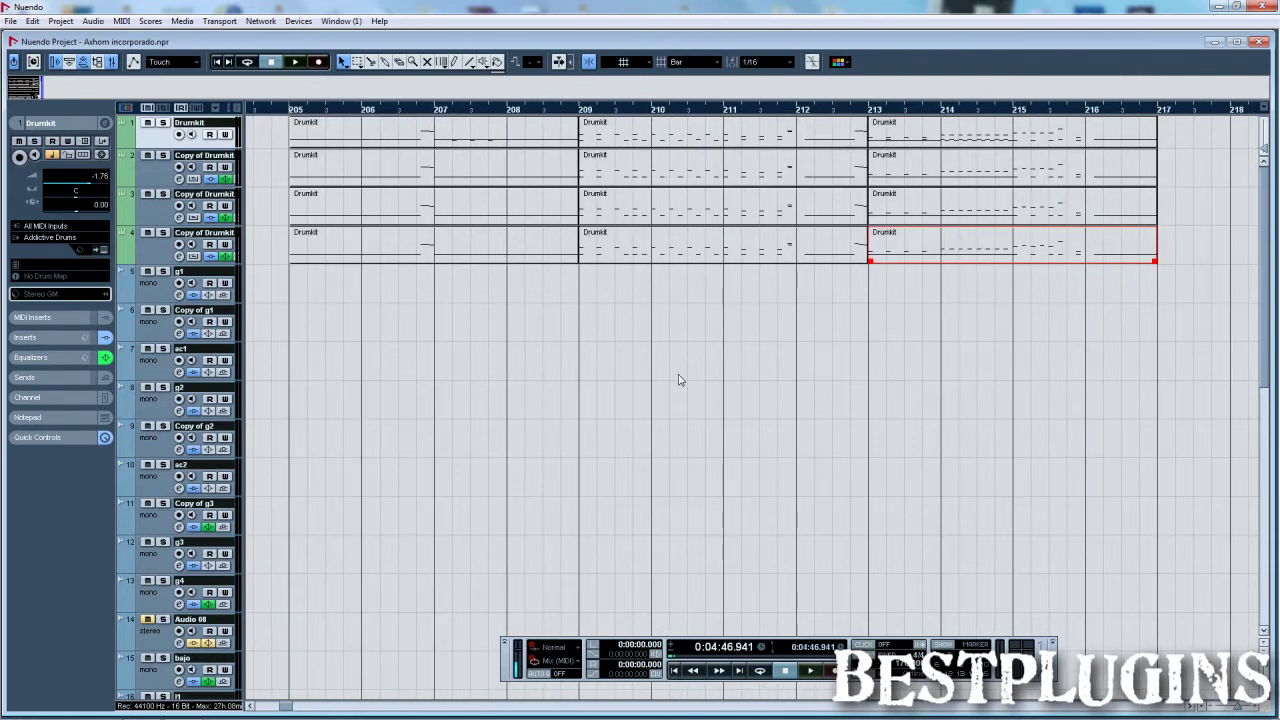
Step: Play the four layered drum tracks from bar 205, stop, and reopen the mixer
key(space)
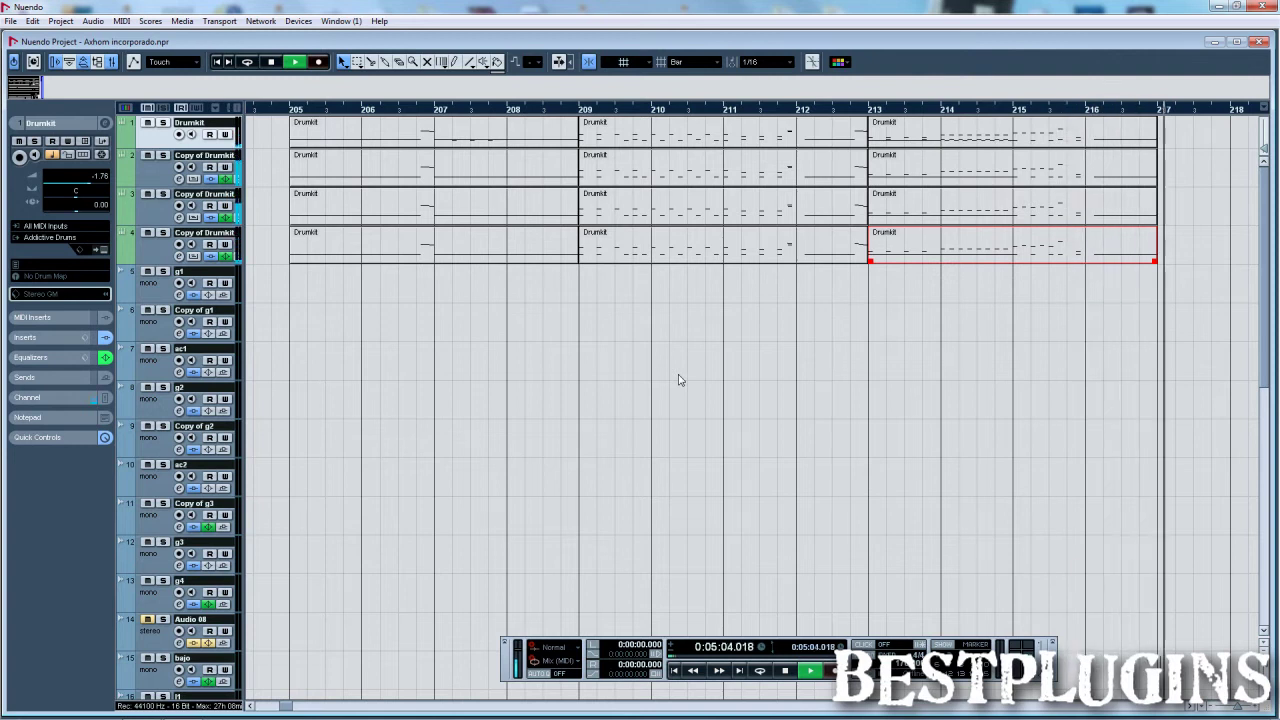
key(space)
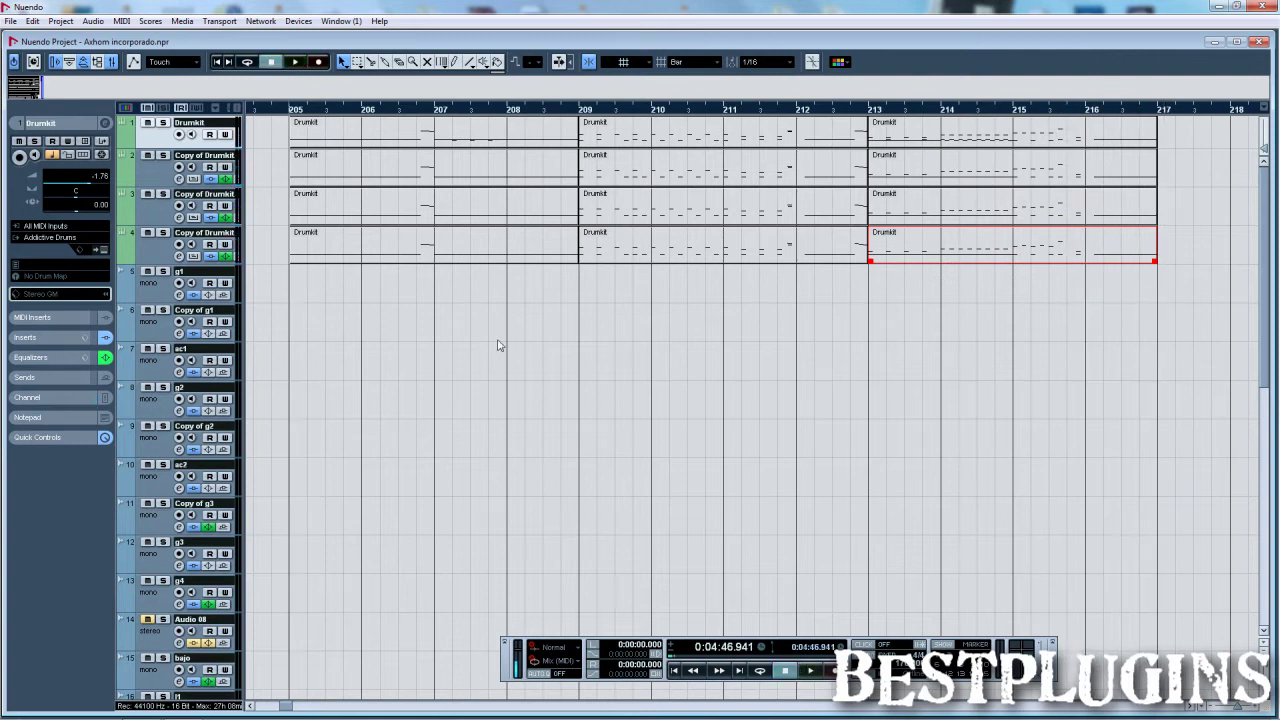
key(F3)
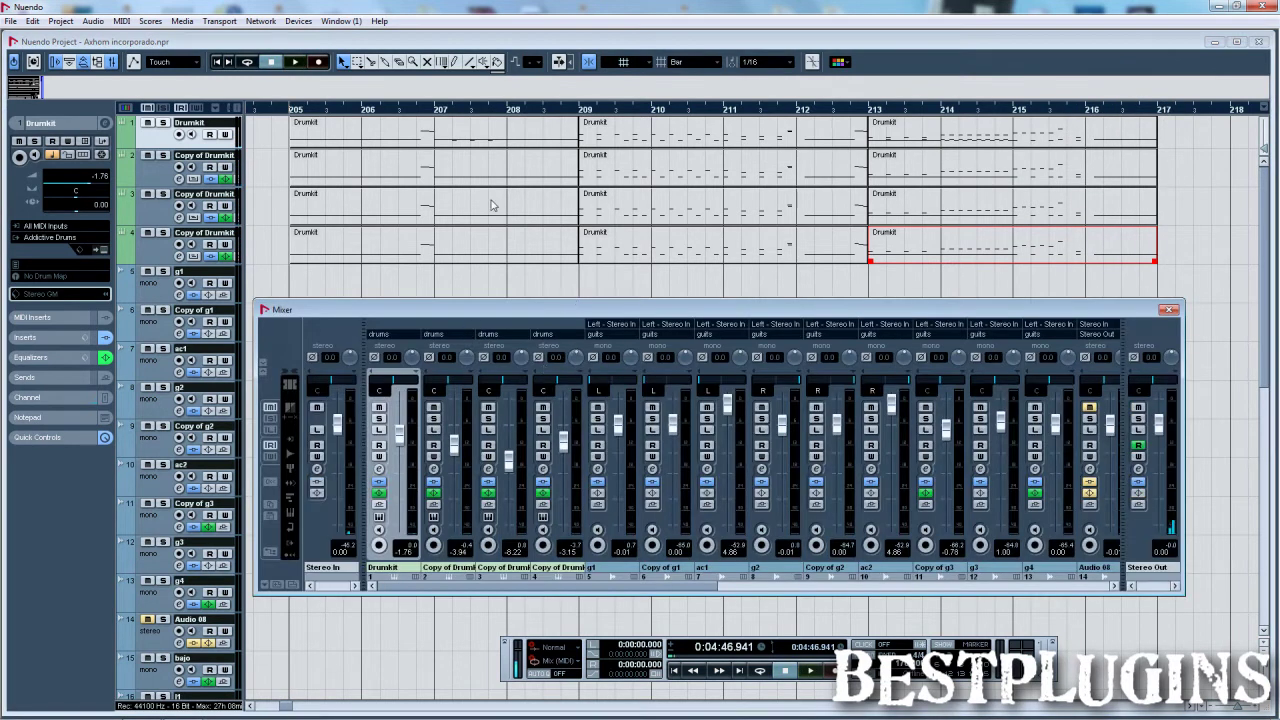
click(381, 518)
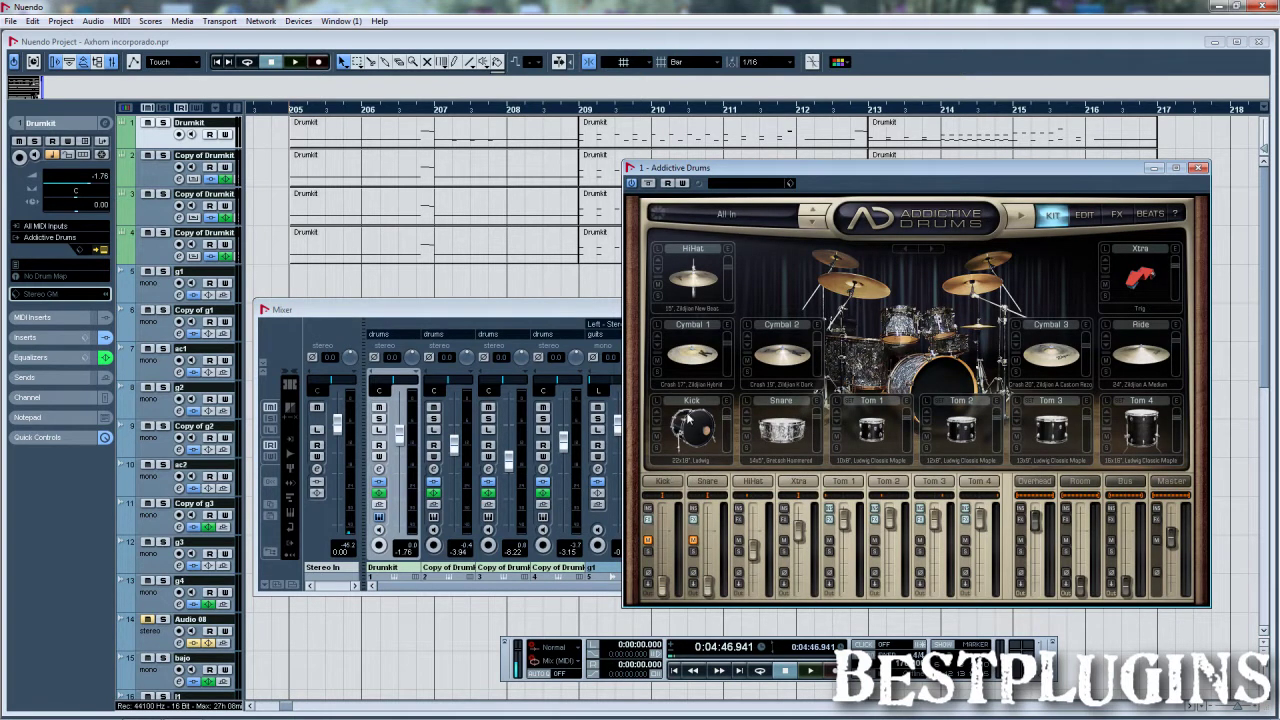
click(687, 421)
click(780, 421)
click(868, 428)
click(960, 428)
click(1051, 428)
click(1141, 428)
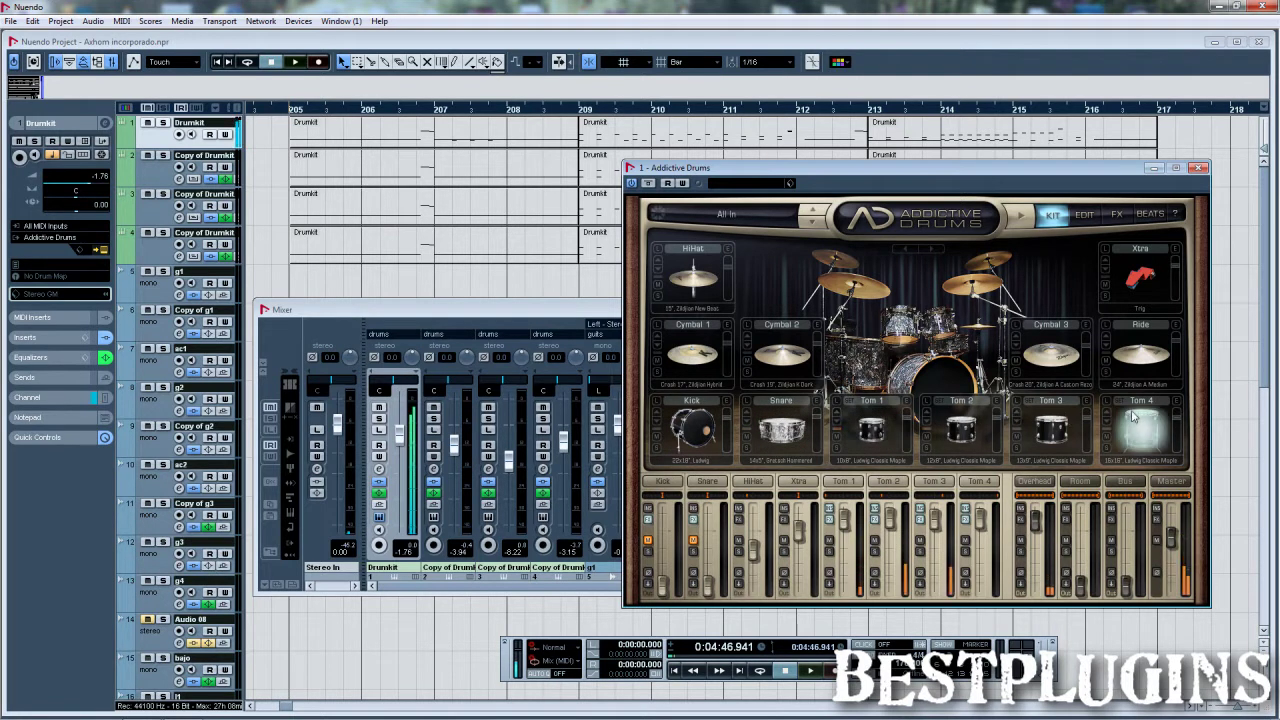
click(678, 357)
click(782, 355)
click(1050, 355)
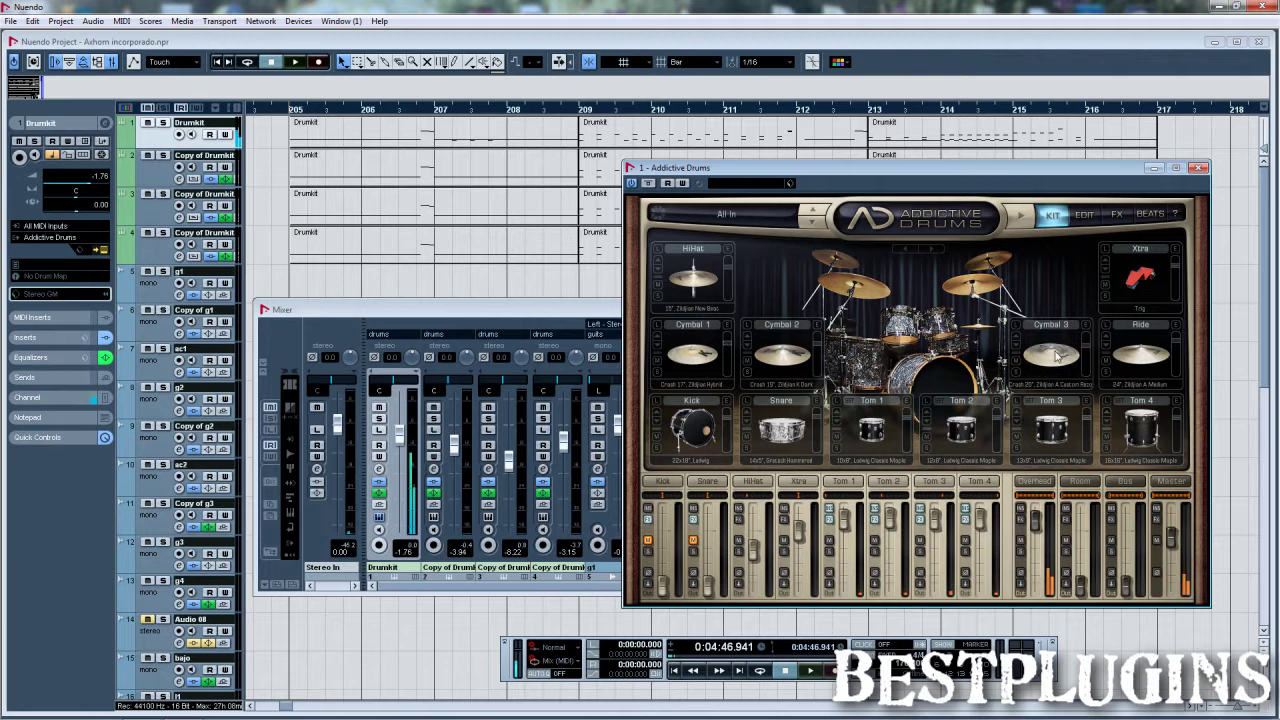
click(1057, 376)
click(1199, 169)
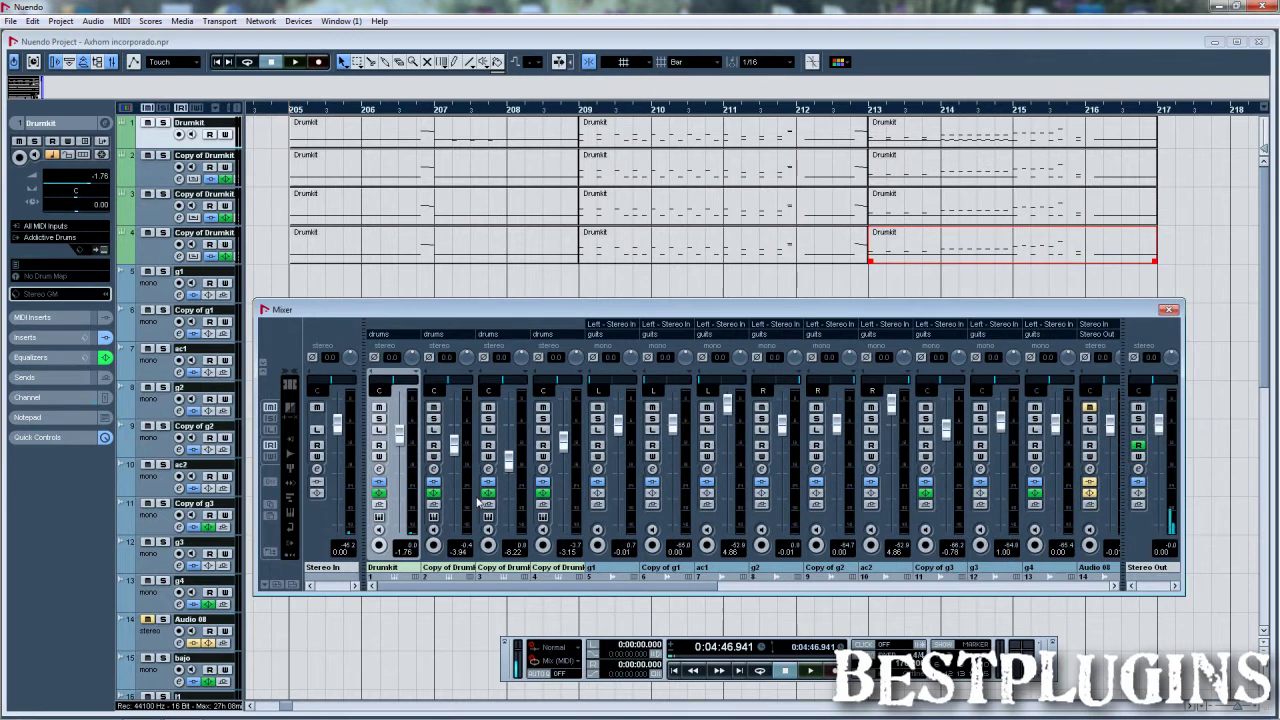
Step: Solo the Drumkit channel and play it alone from bar 205, then stop
click(379, 419)
key(space)
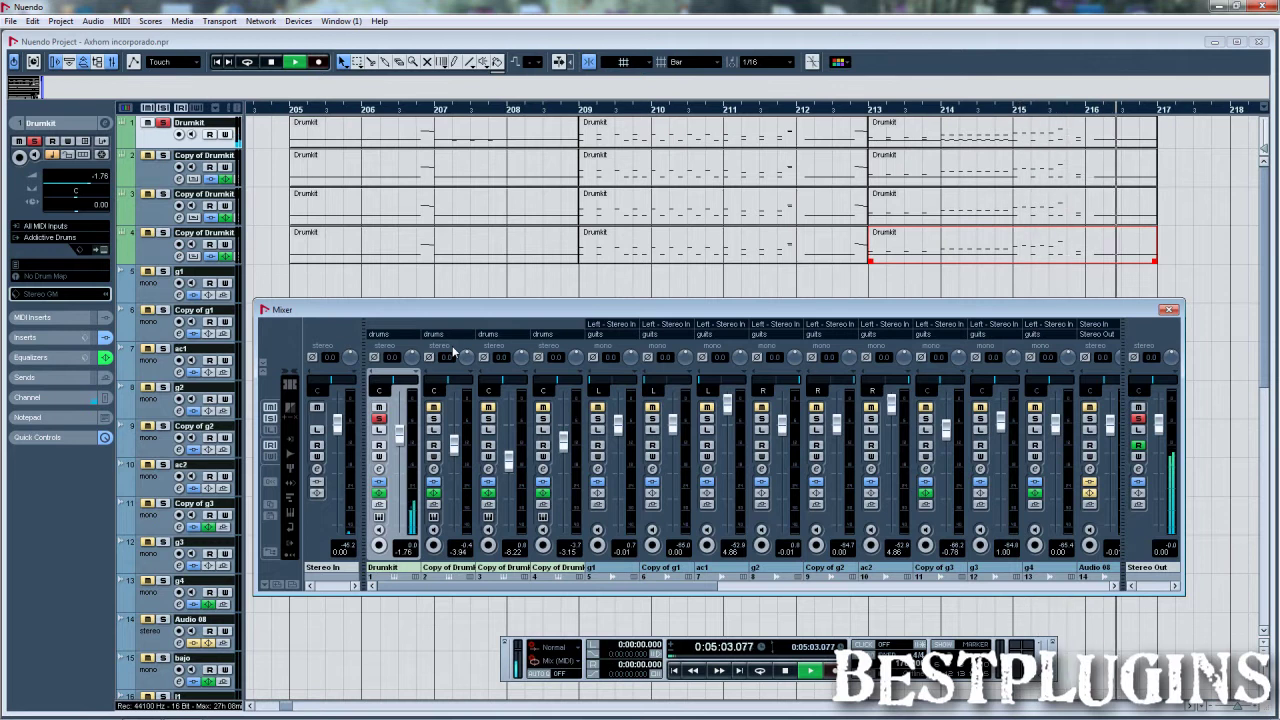
key(space)
Step: Move the solo from Drumkit to Copy of Drumkit and open its Addictive Drums instrument
click(378, 421)
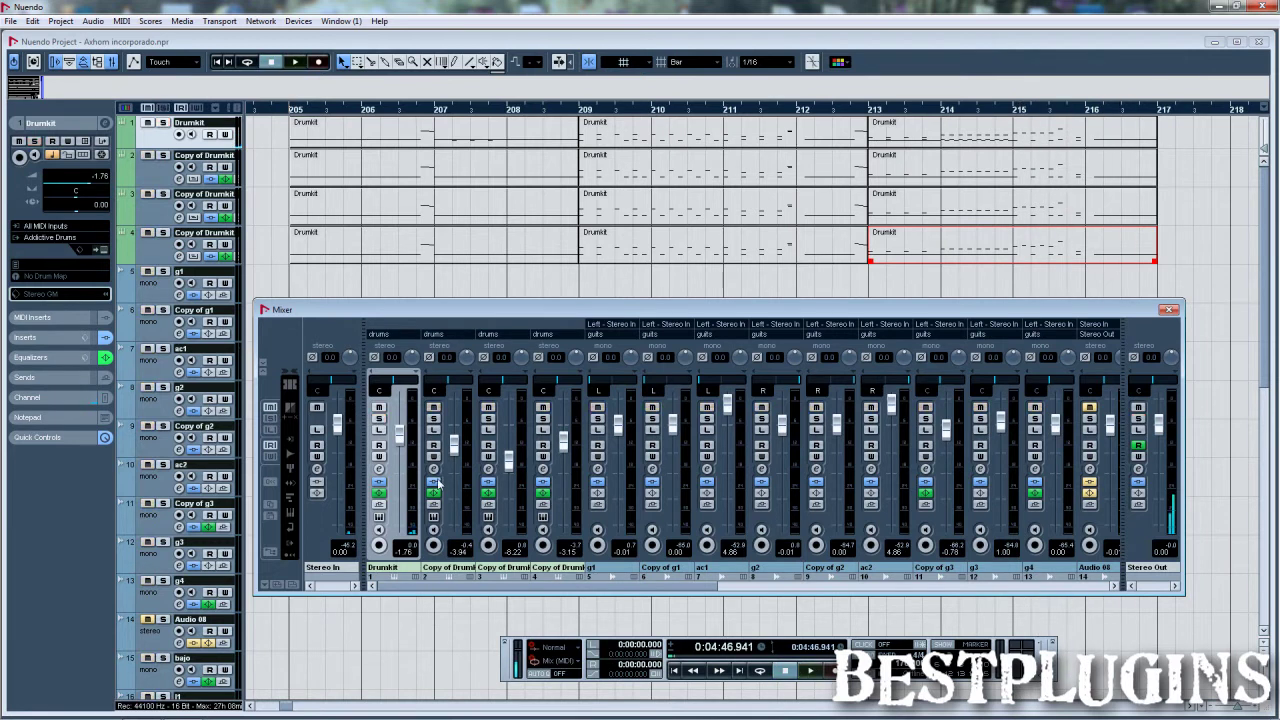
click(433, 419)
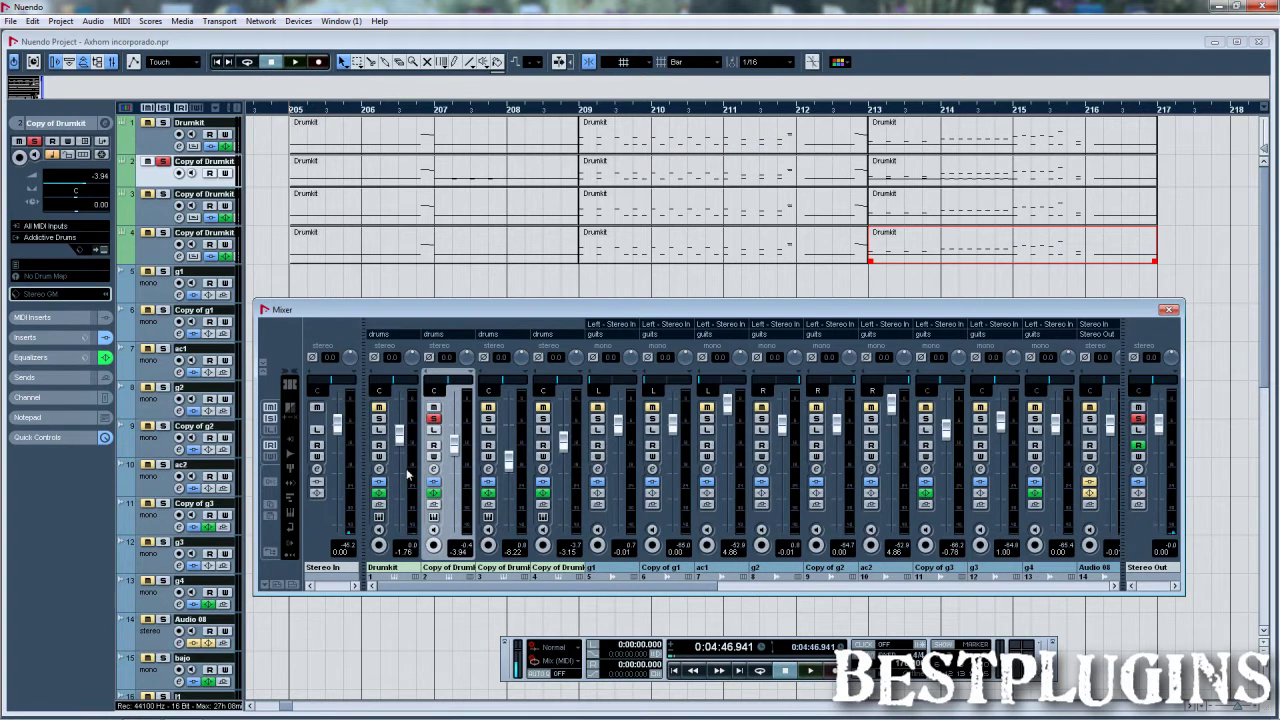
click(433, 517)
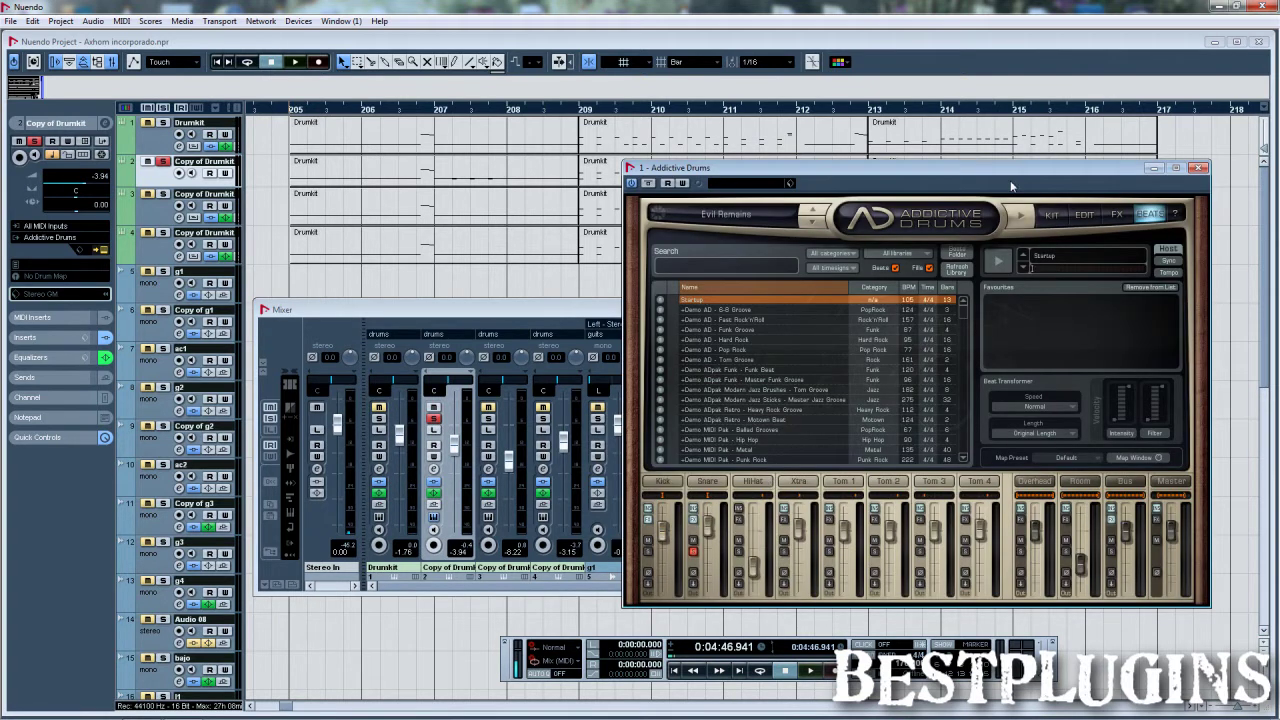
Step: Audition this layer's snare on the KIT page, then close the plugin and stop playback
click(1050, 216)
click(796, 428)
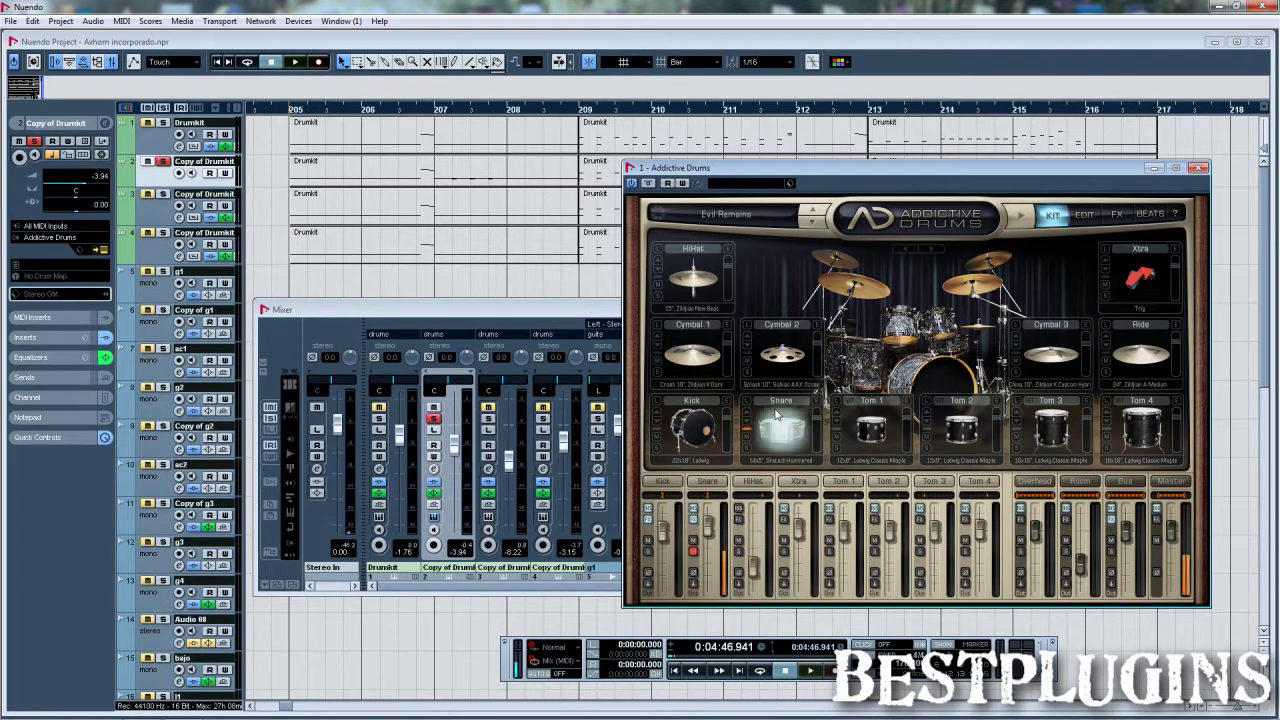
click(790, 440)
click(785, 452)
click(783, 452)
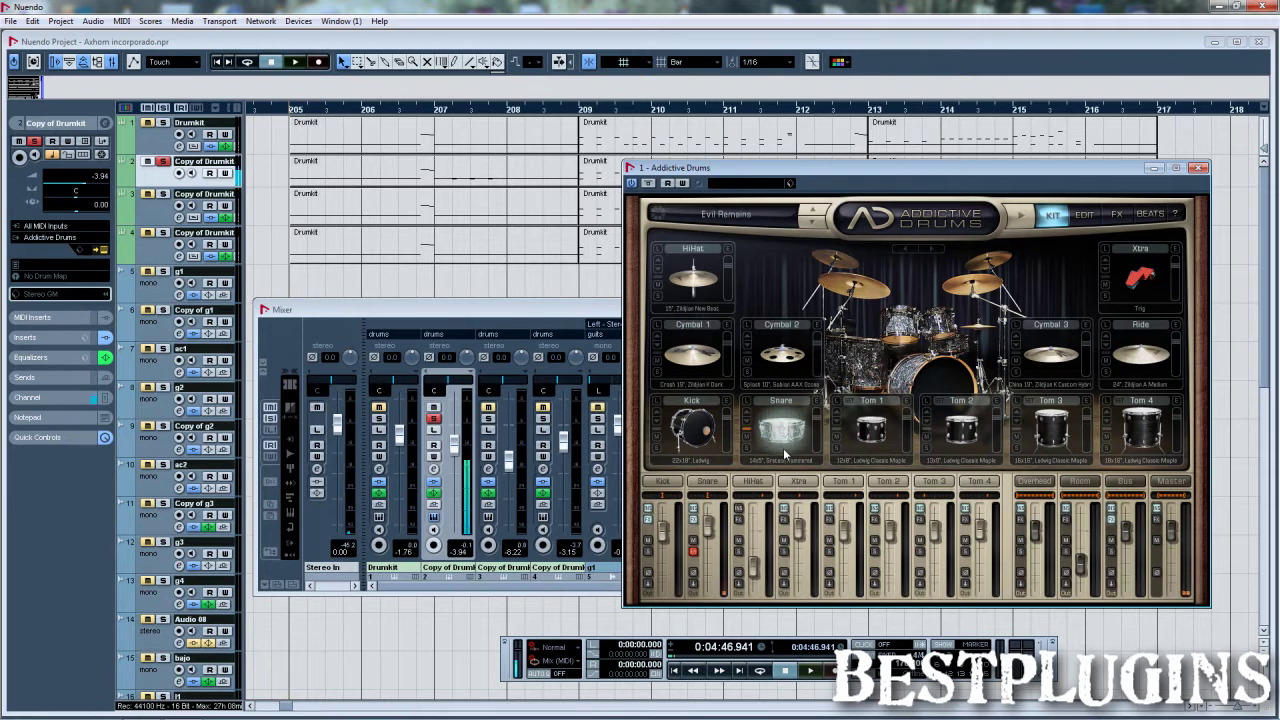
click(786, 430)
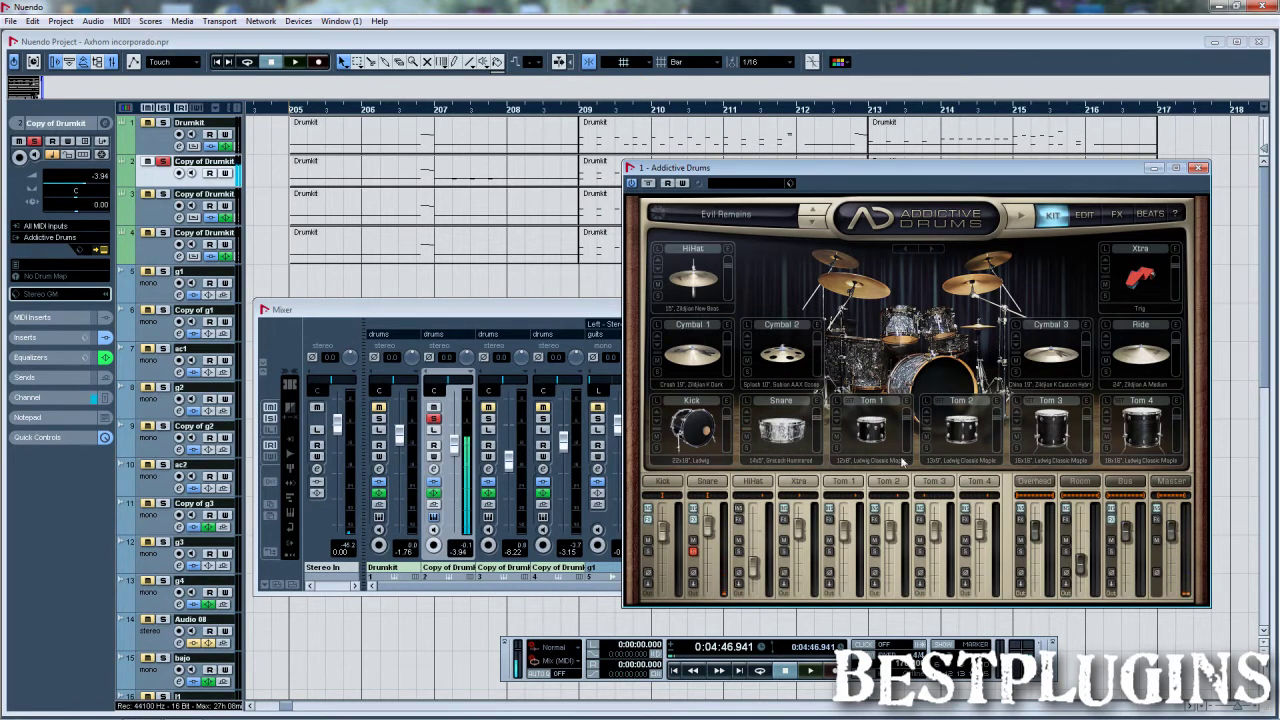
click(1198, 170)
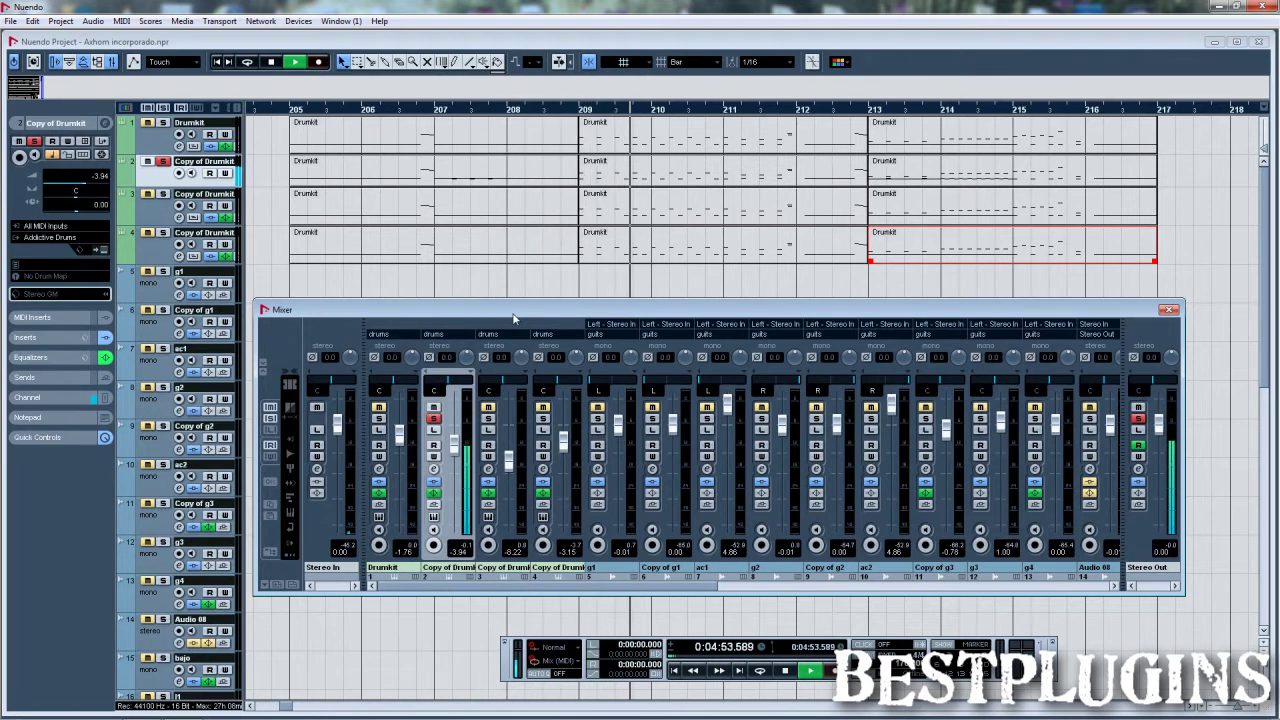
key(space)
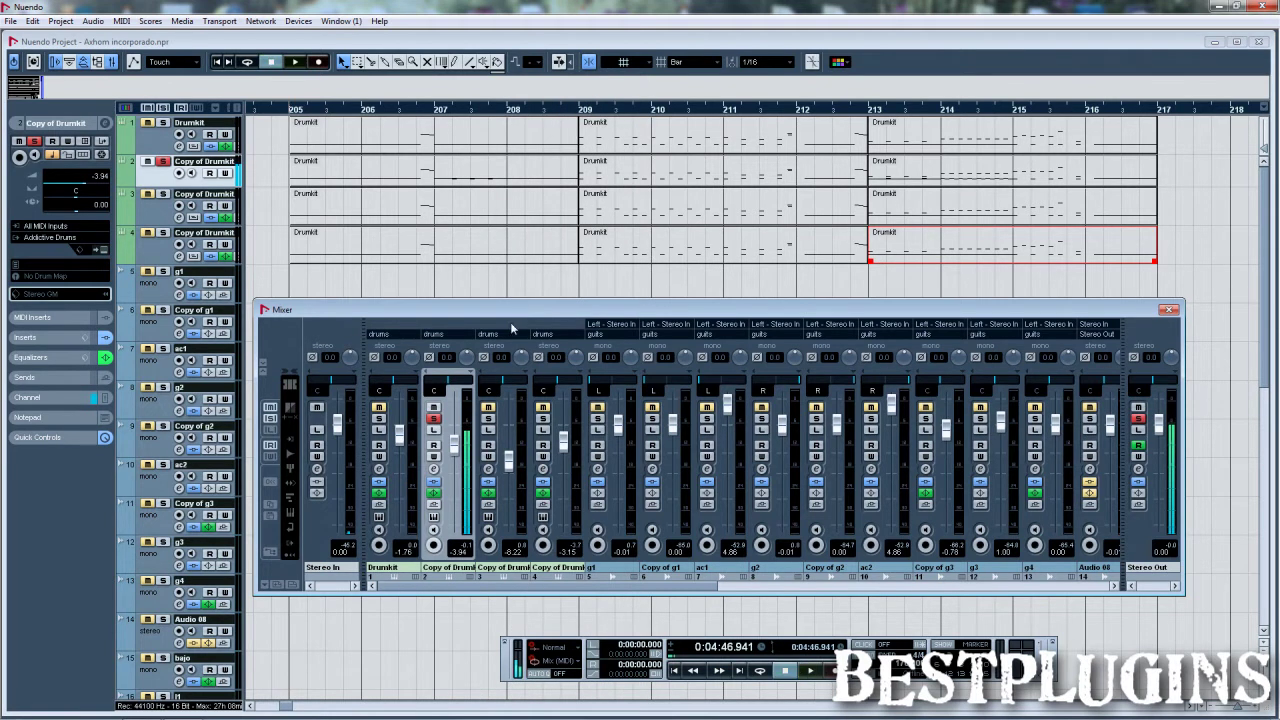
Step: Solo the third drum layer and briefly open its Addictive Drums instrument
click(488, 422)
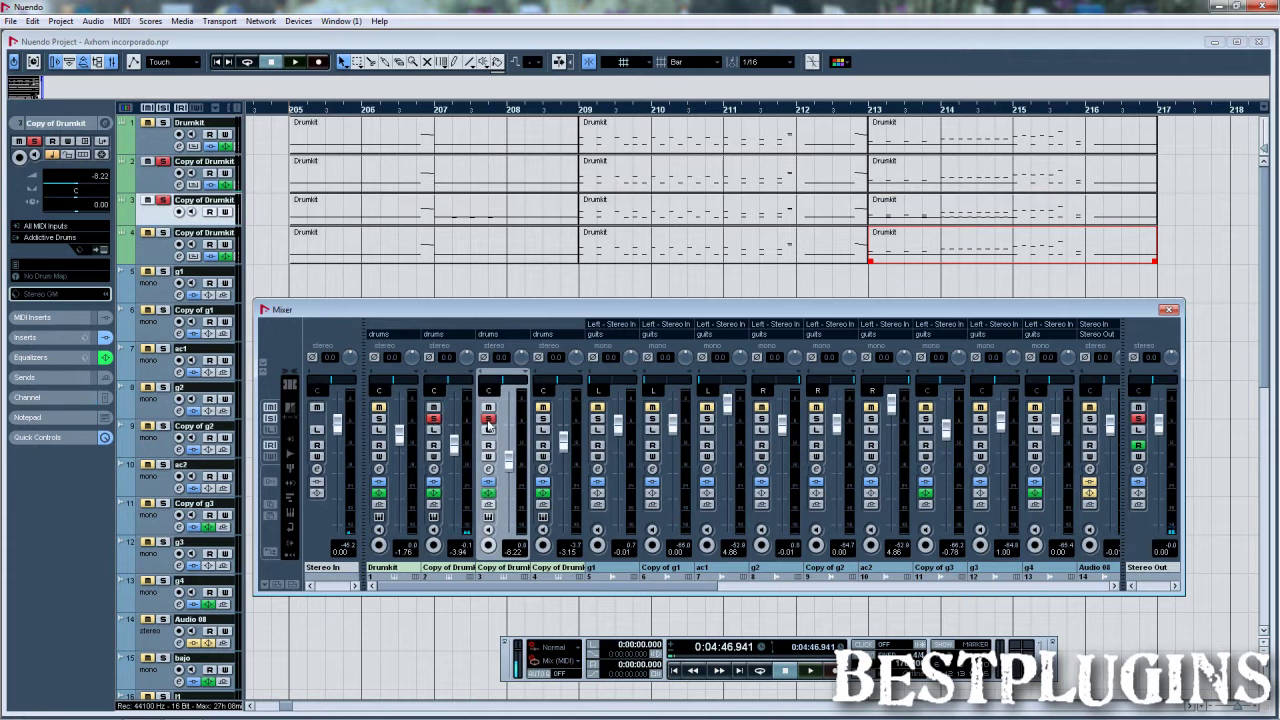
click(489, 519)
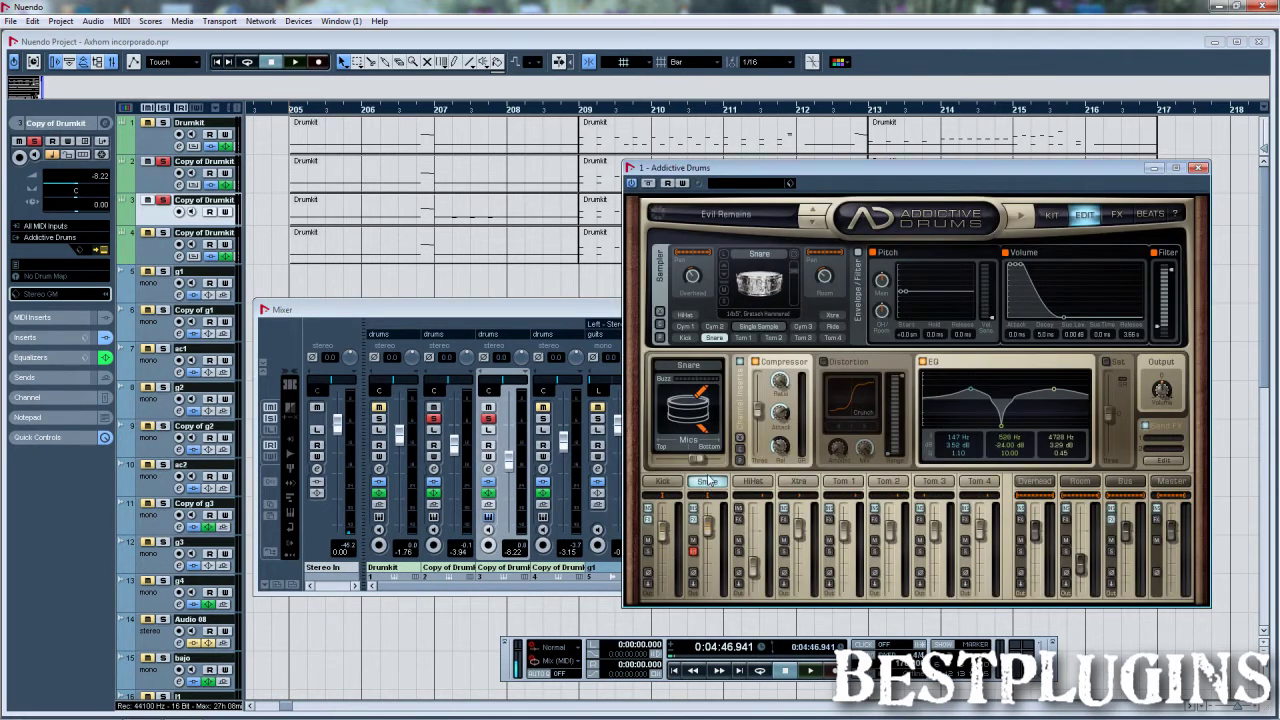
click(1197, 170)
Step: Play the drums, toggling the third layer's solo to compare it against all layers
key(space)
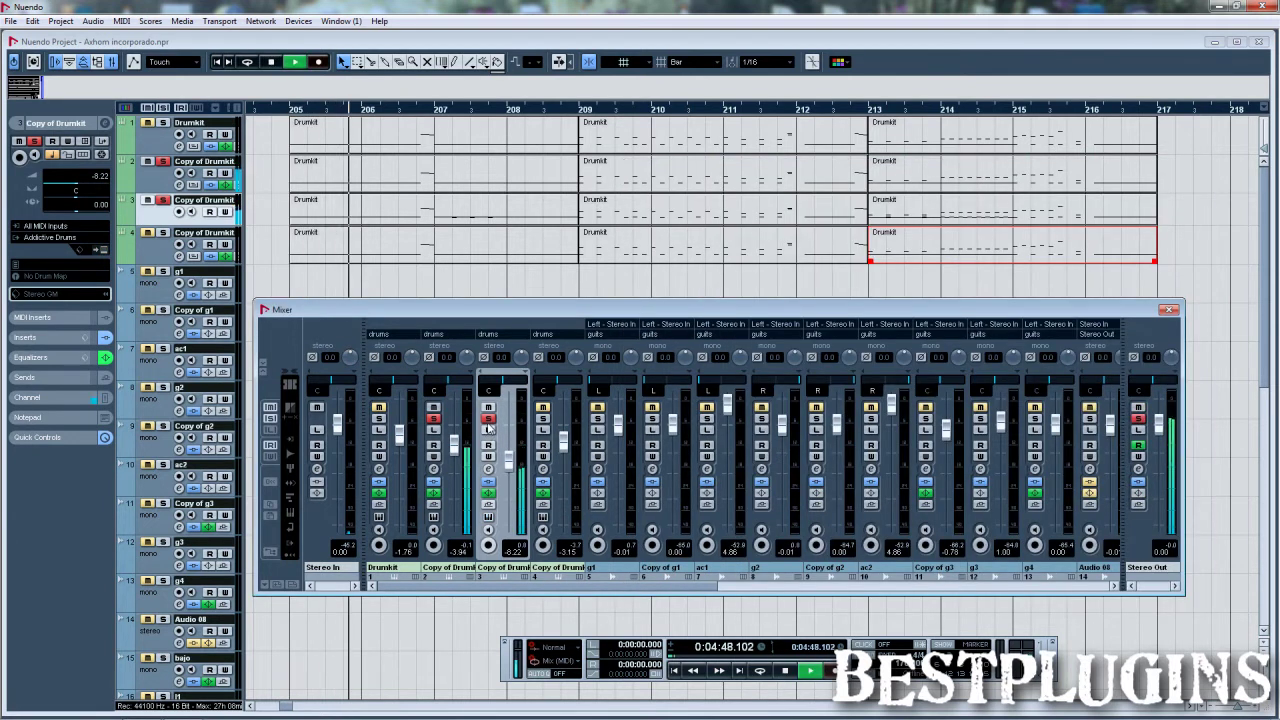
click(489, 421)
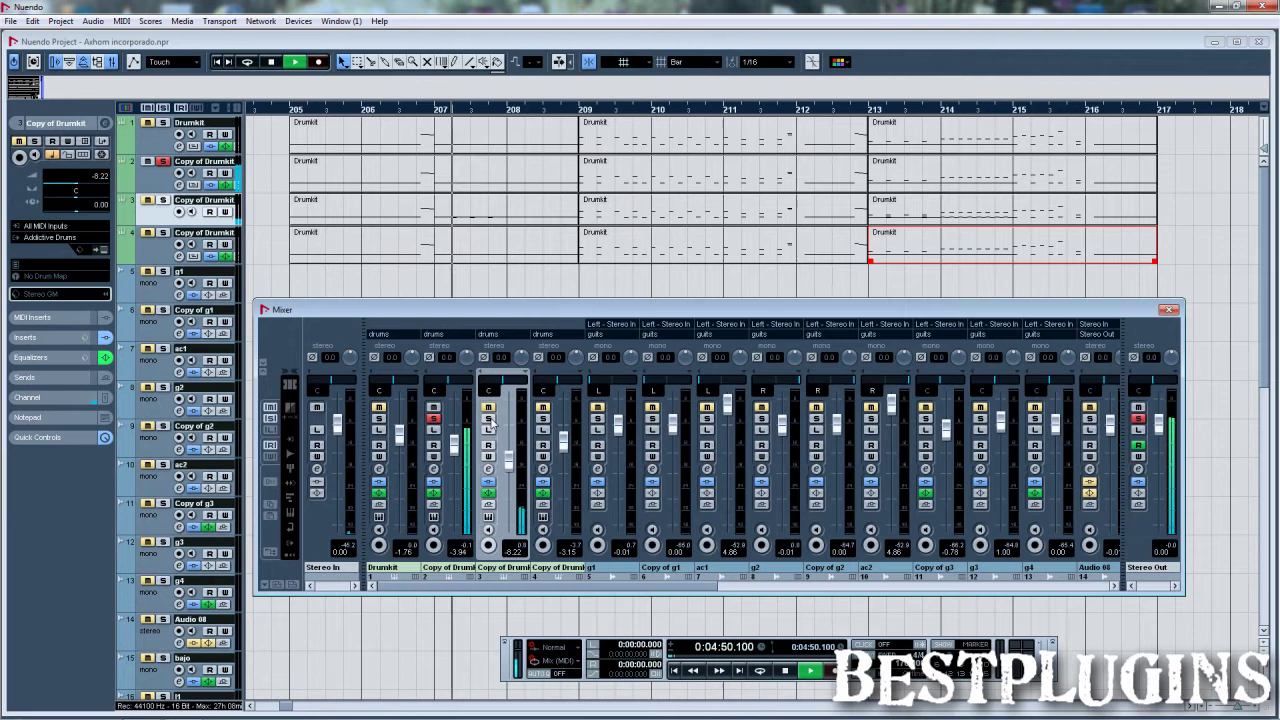
click(489, 419)
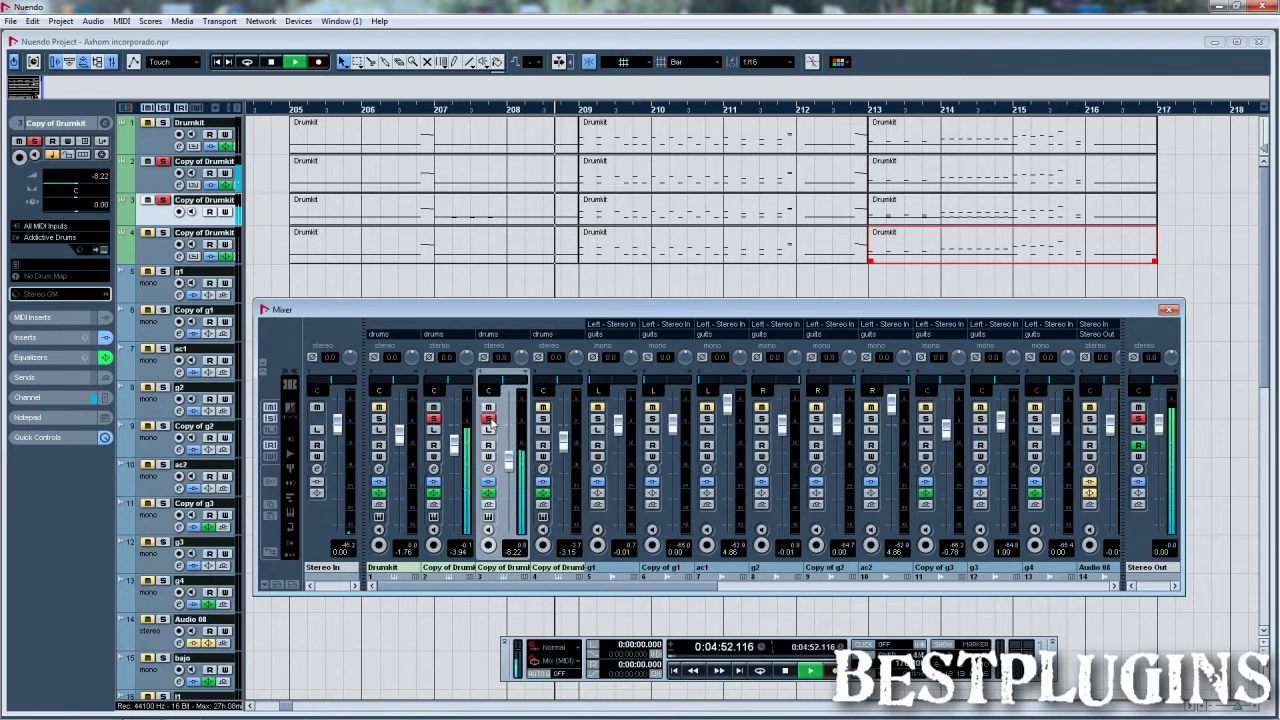
click(489, 419)
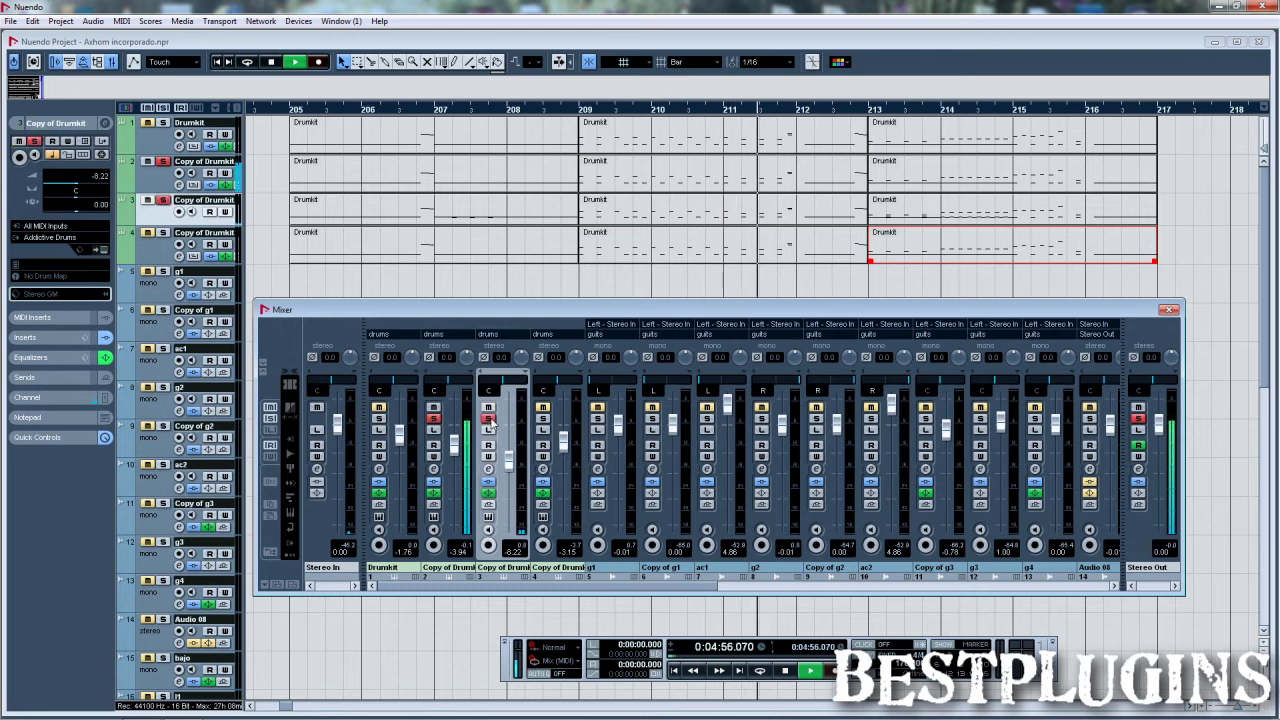
click(489, 419)
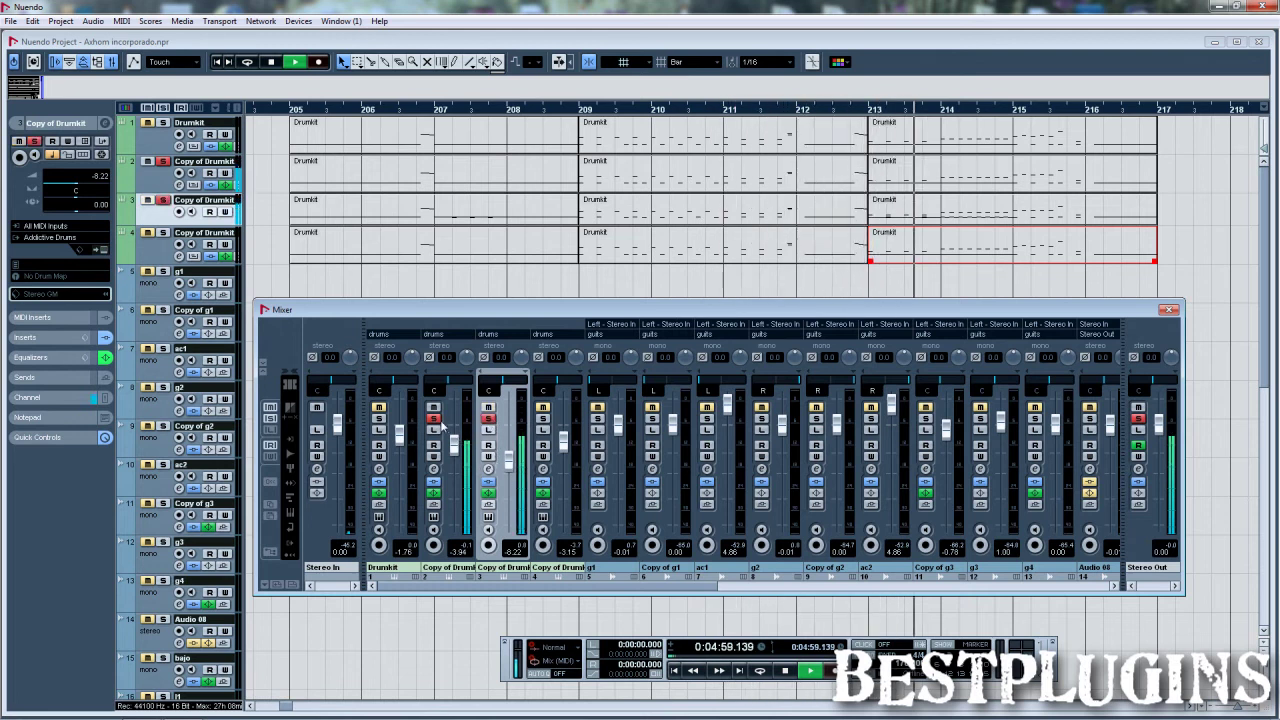
key(space)
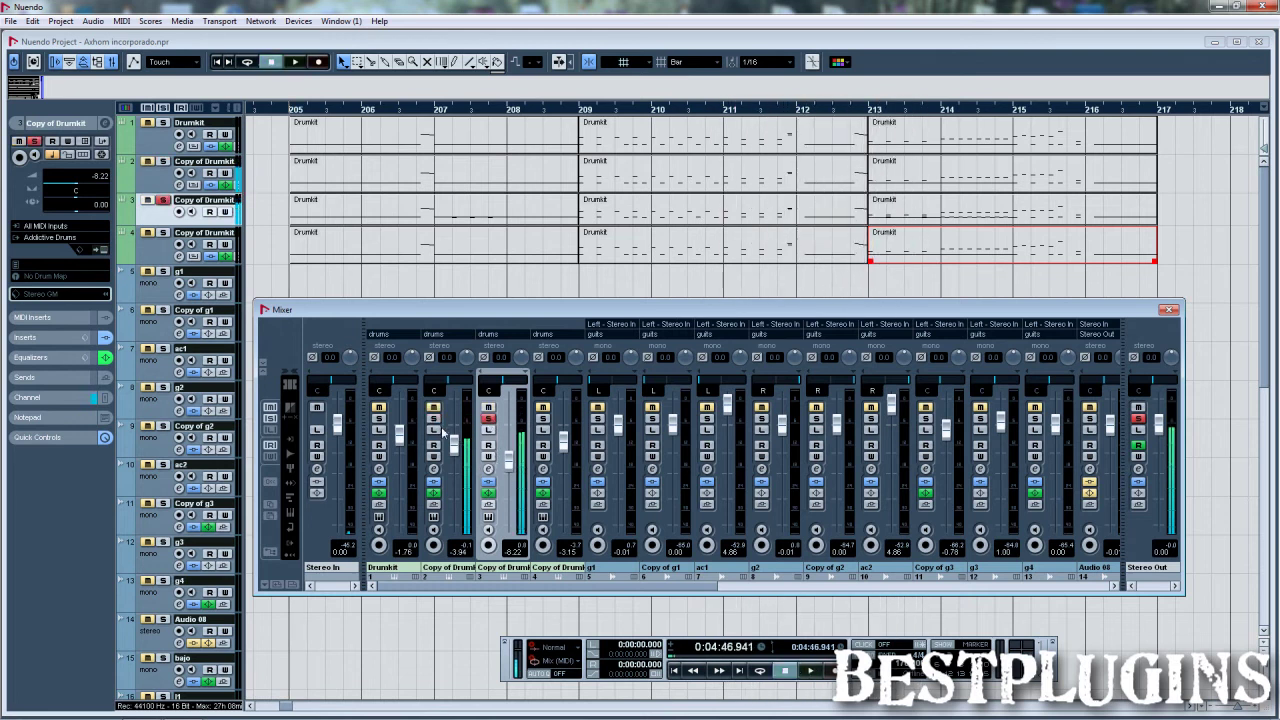
Step: During playback, open the snare's EDIT page in the KIT view, then close the instrument window
key(space)
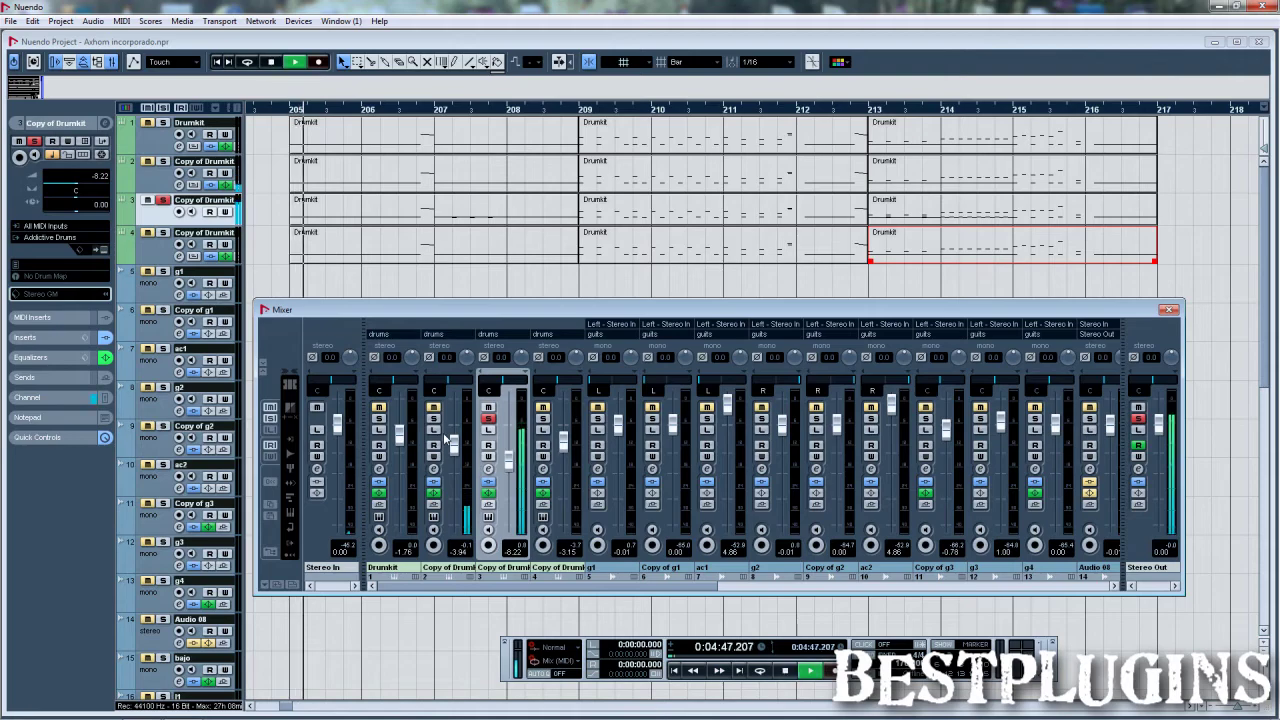
click(488, 517)
click(1054, 218)
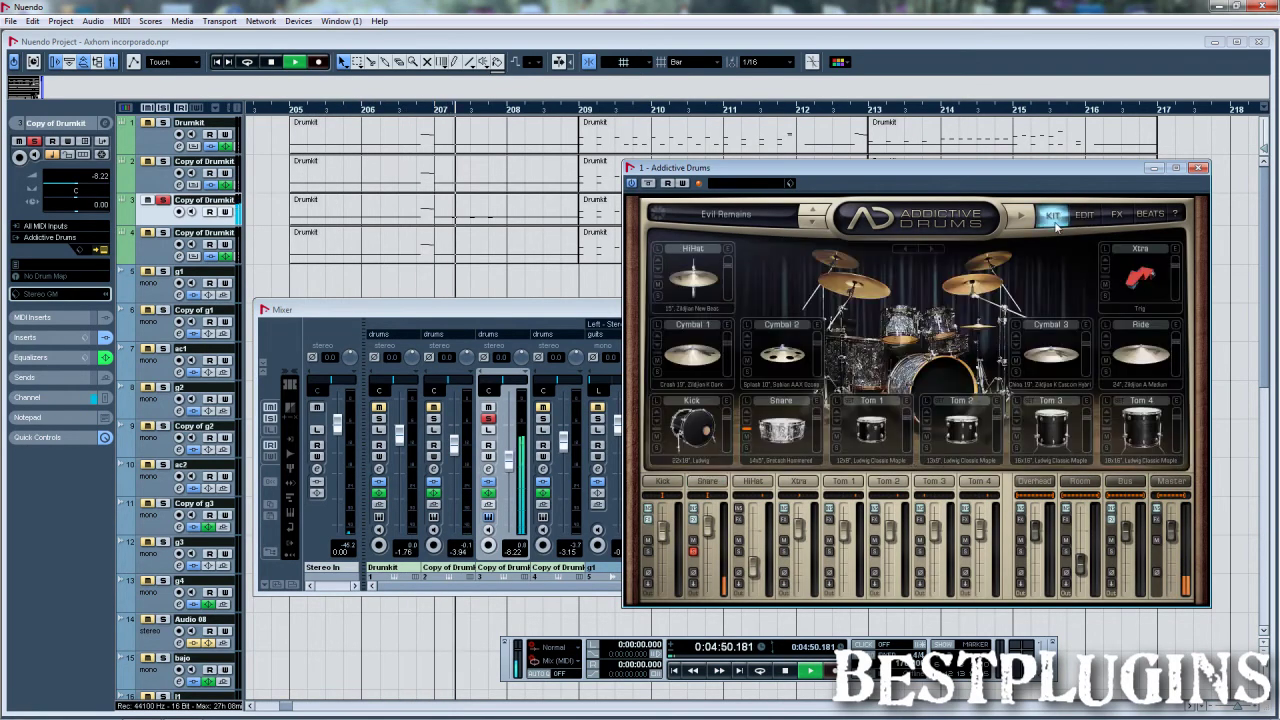
click(707, 482)
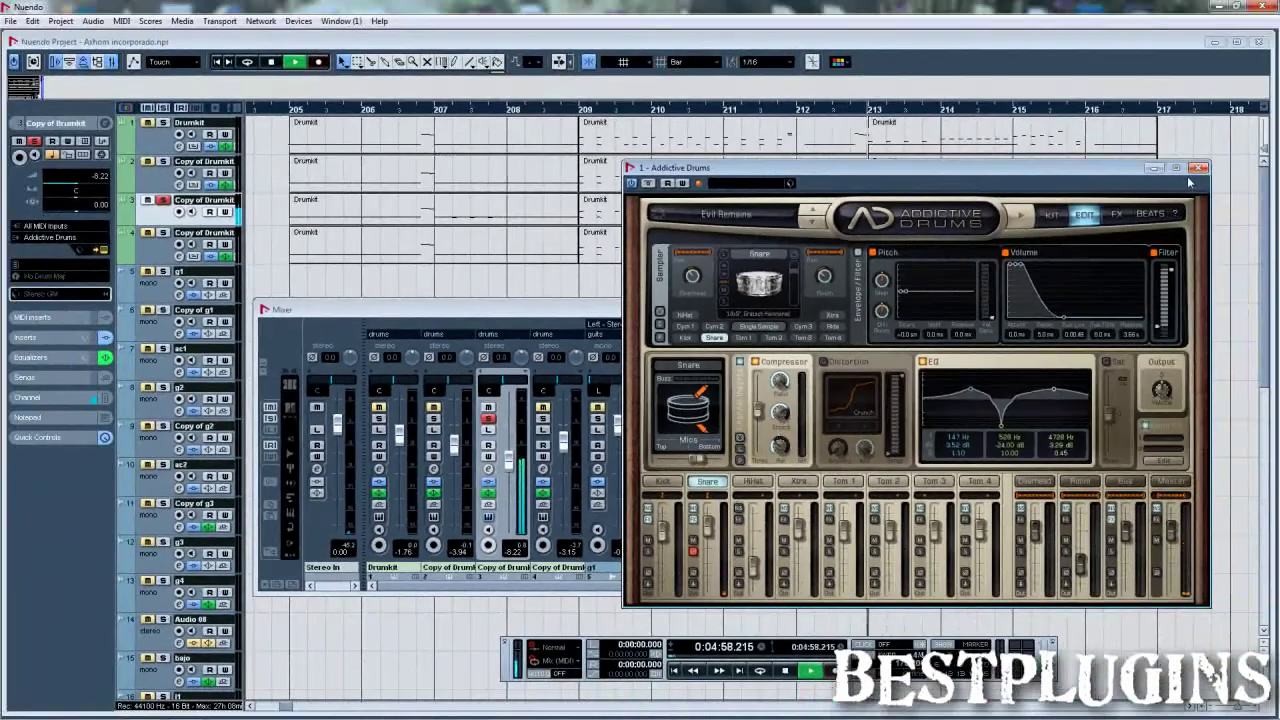
click(1199, 169)
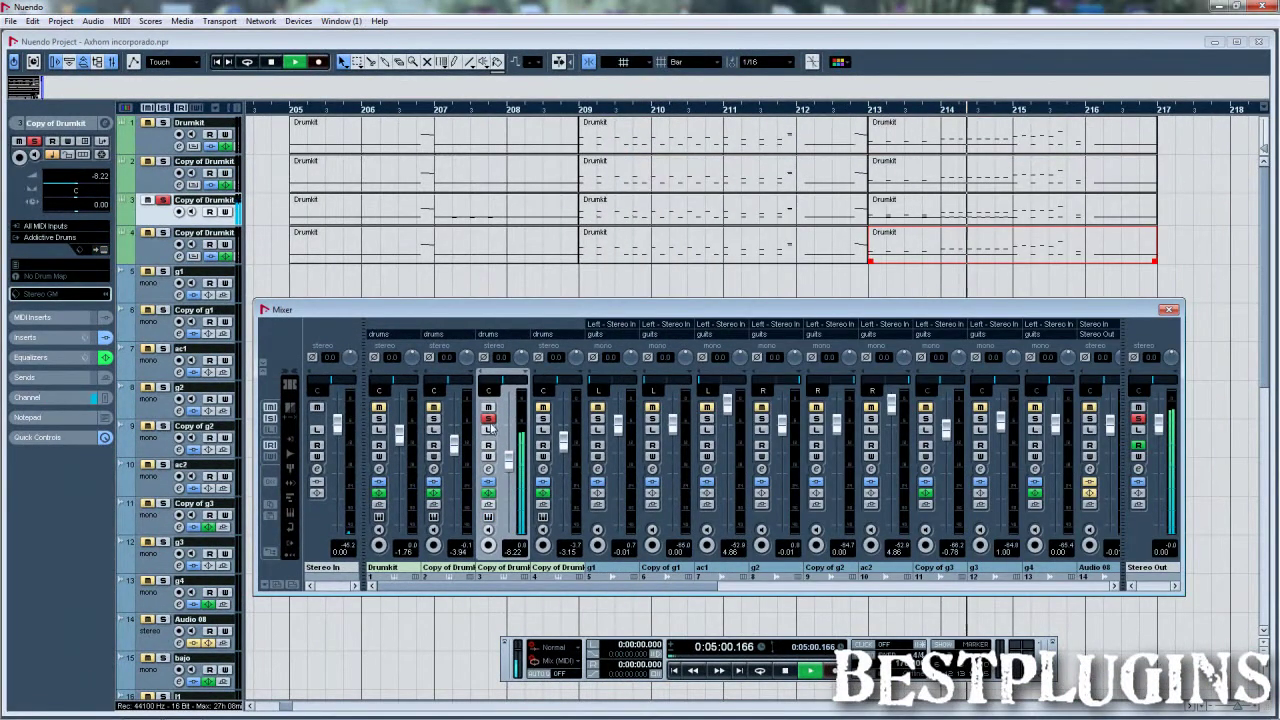
Step: Listen to the second and then the fourth drum layer on their own
key(Up)
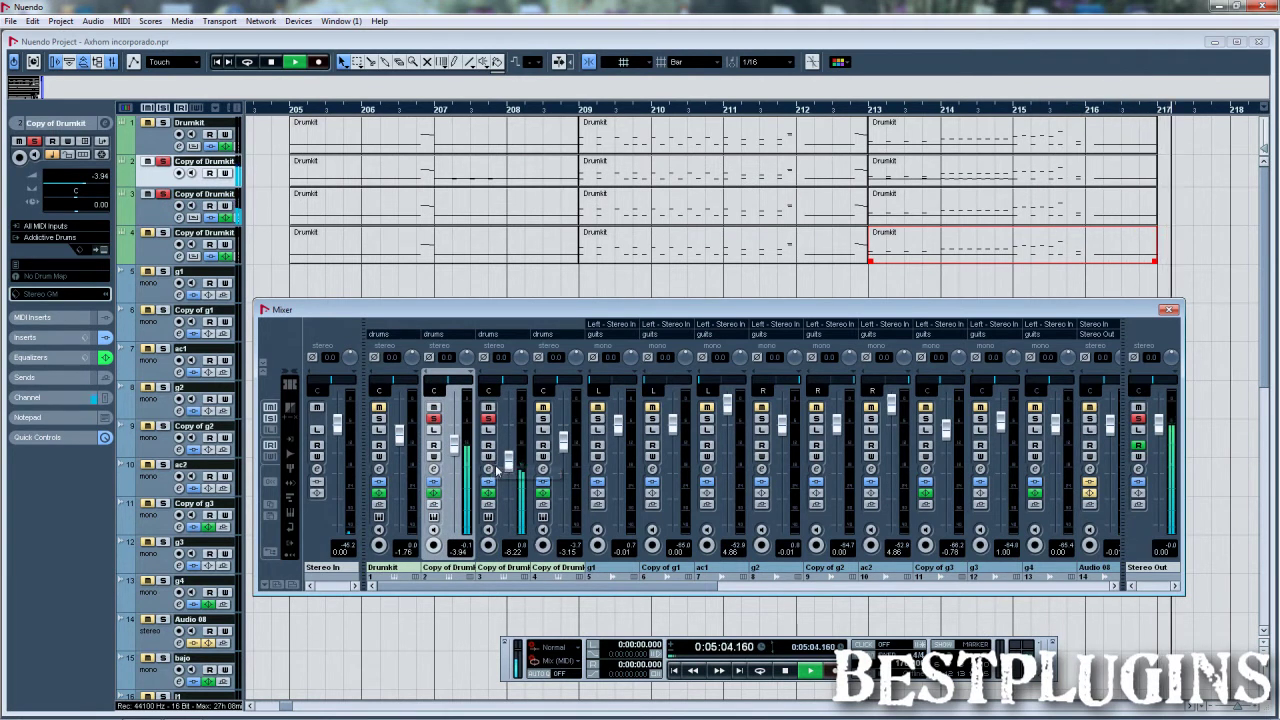
key(space)
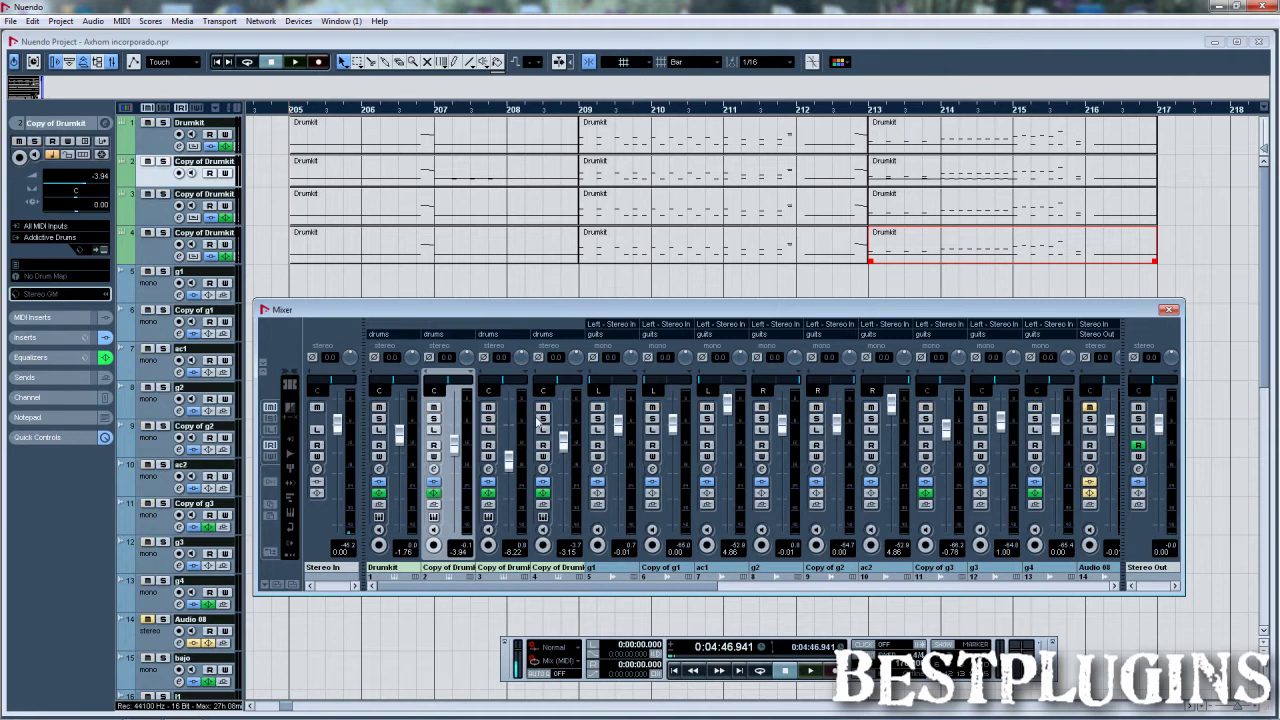
key(Down)
click(720, 671)
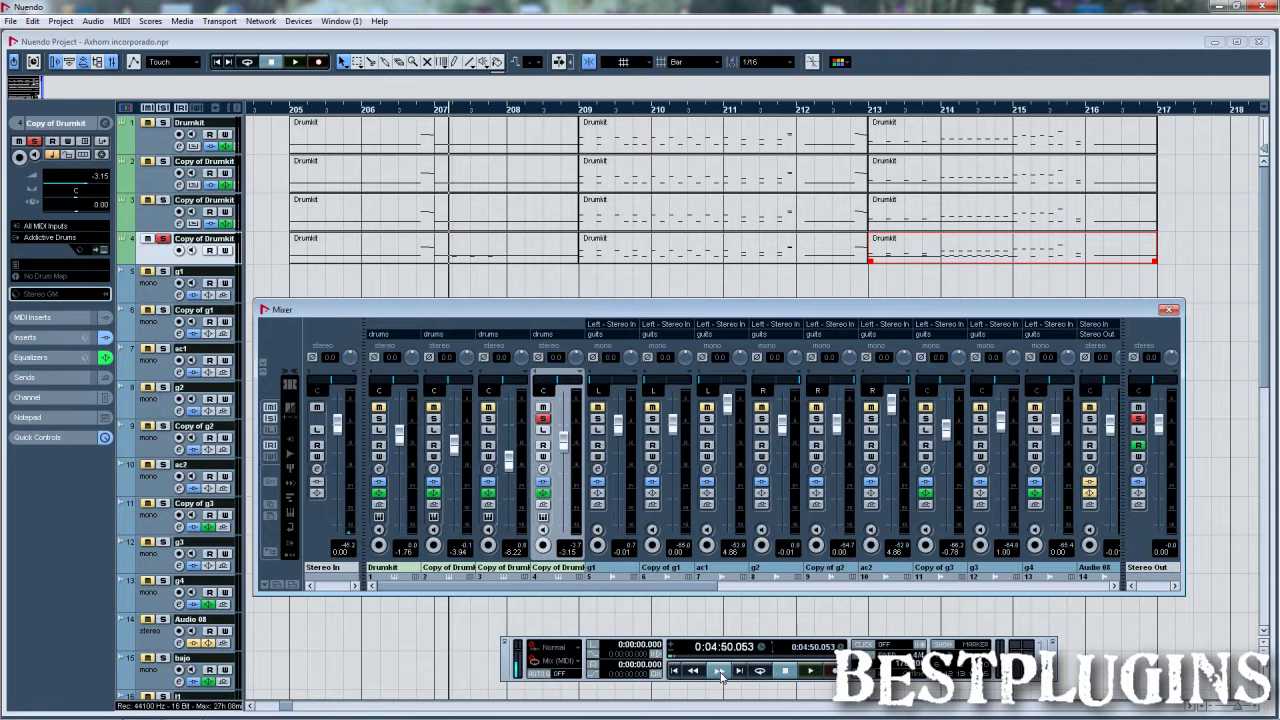
key(space)
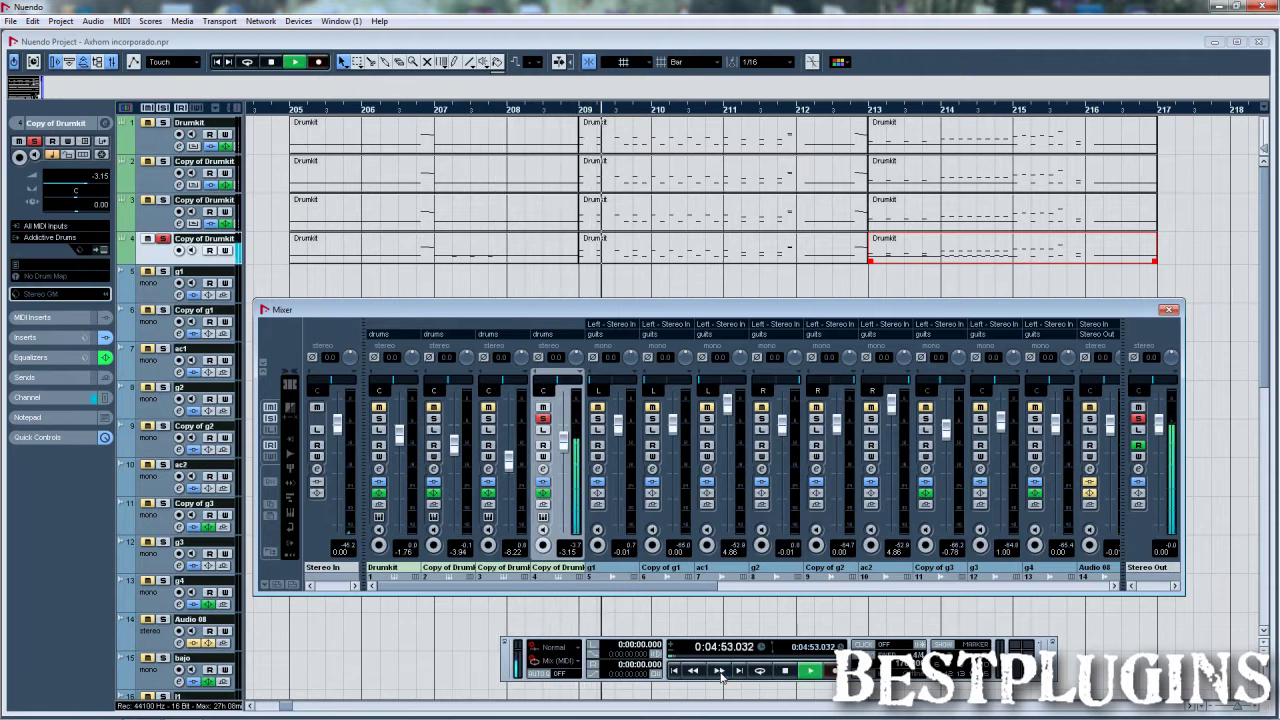
key(space)
Step: Unsolo the fourth layer, play all layers together, then scroll the mixer to the group channels
click(542, 418)
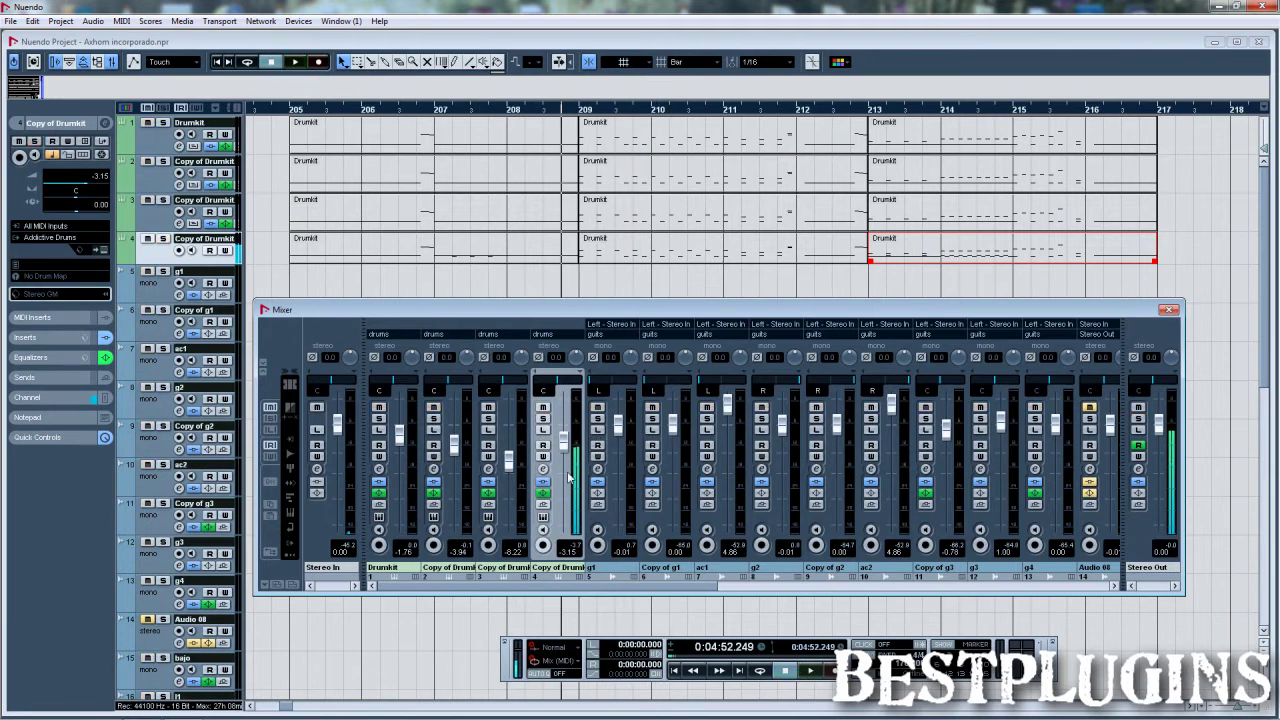
key(space)
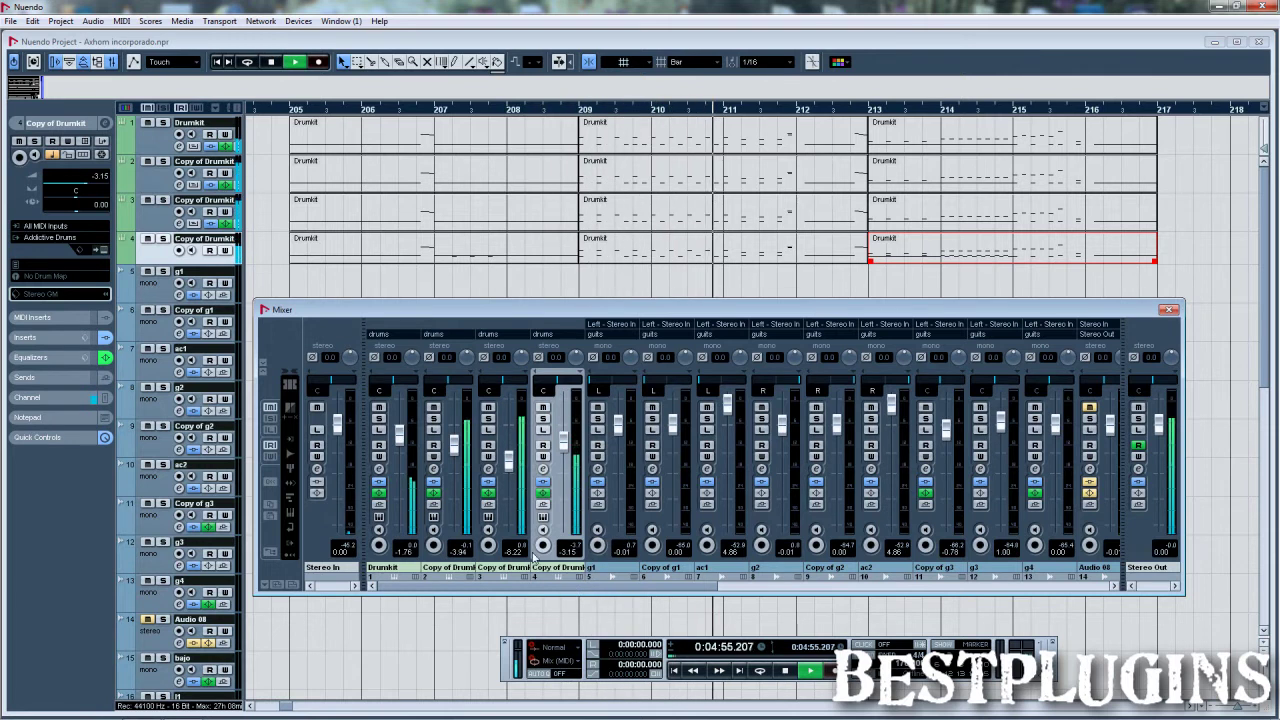
key(space)
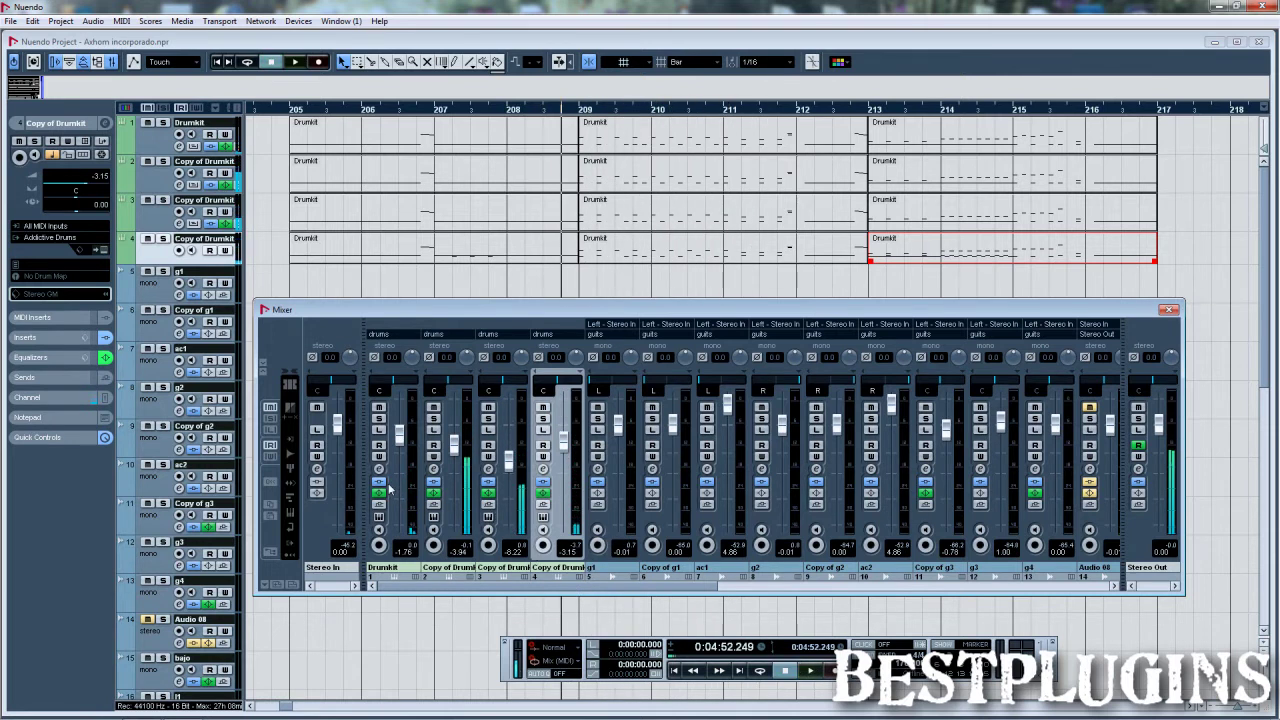
click(1097, 587)
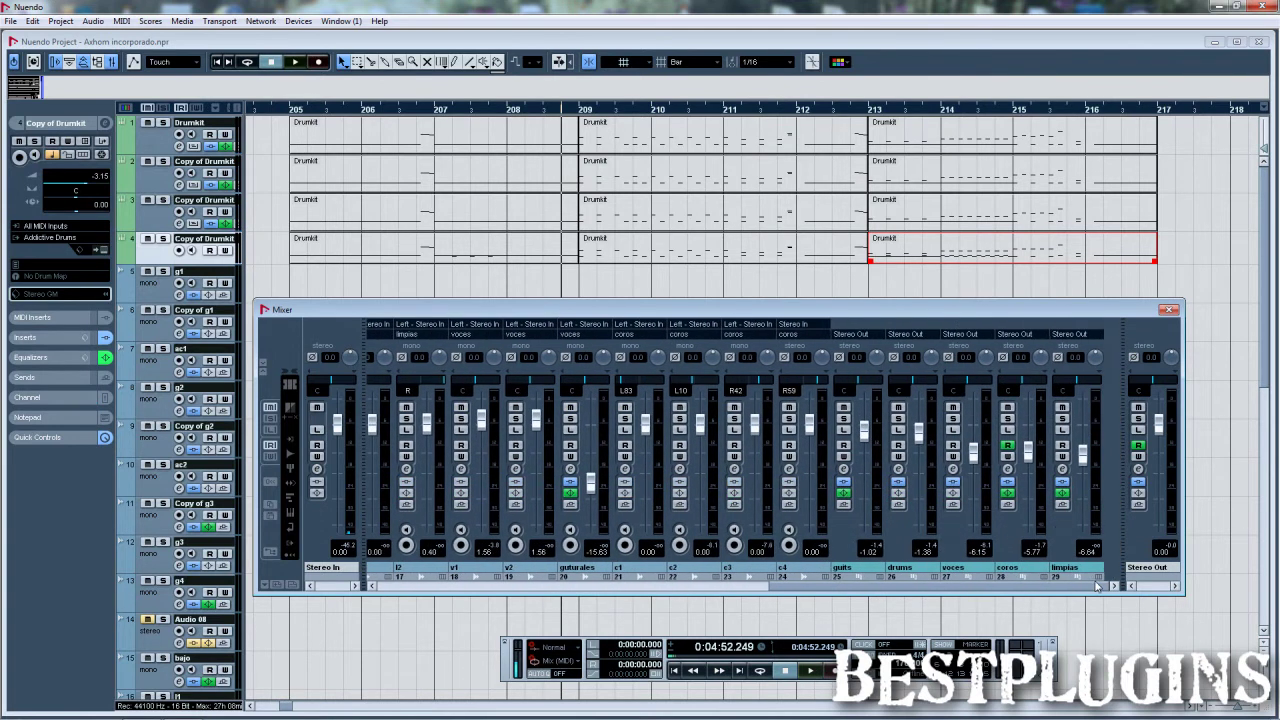
click(899, 470)
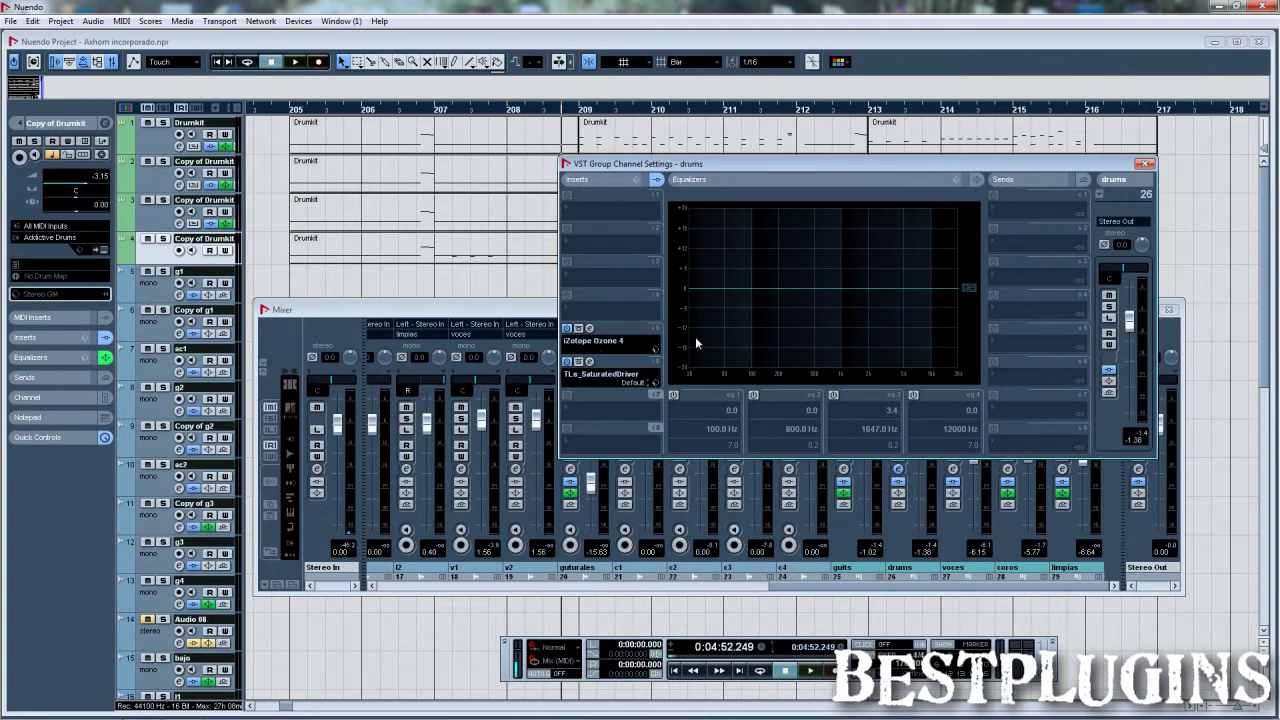
click(590, 330)
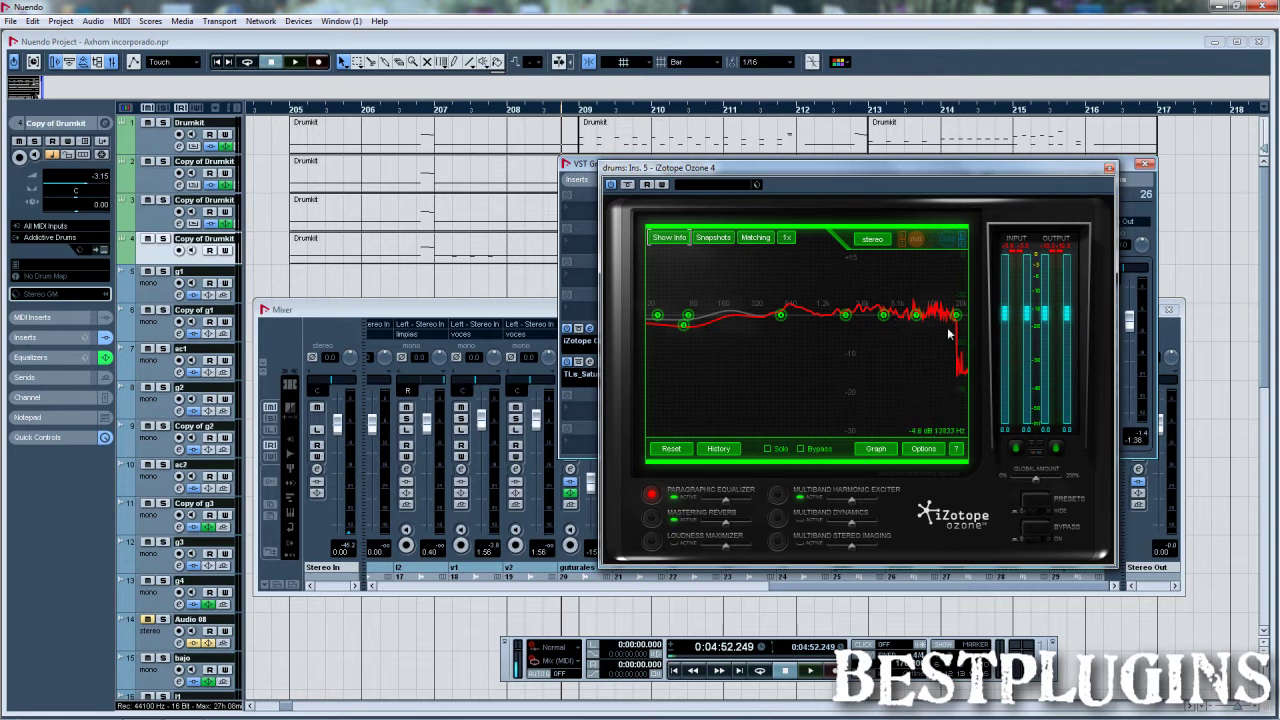
click(779, 490)
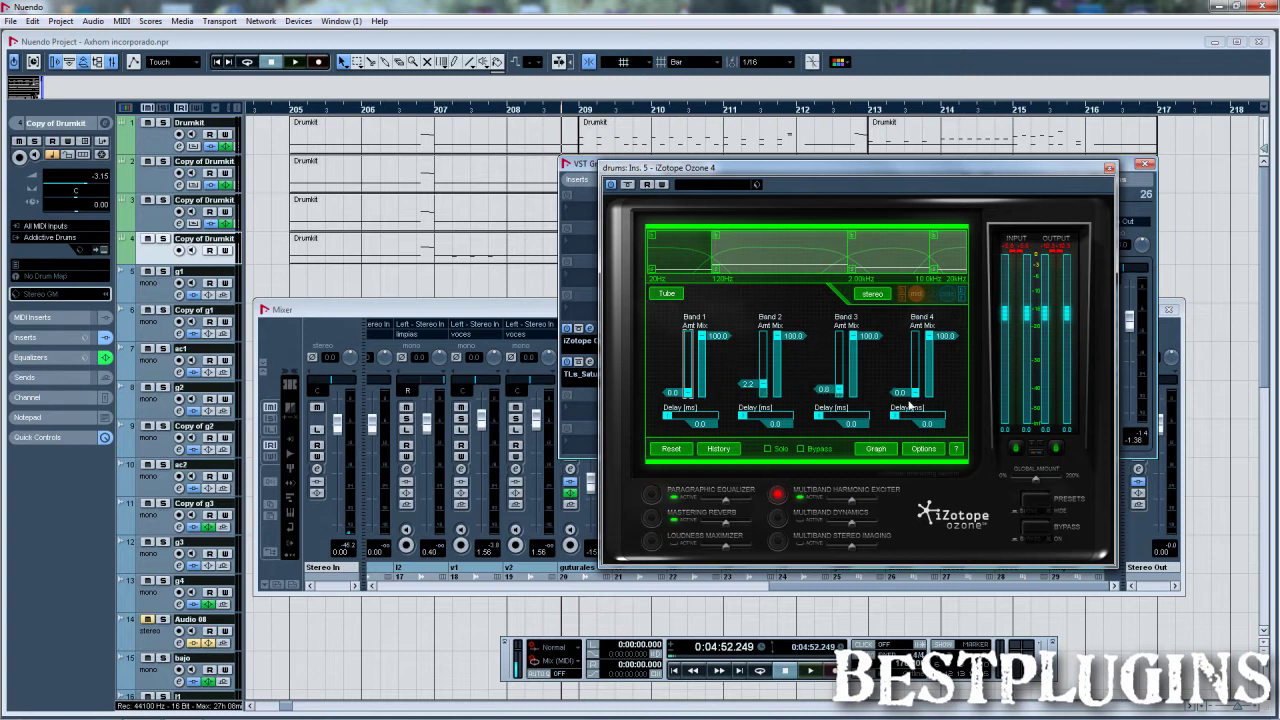
click(652, 518)
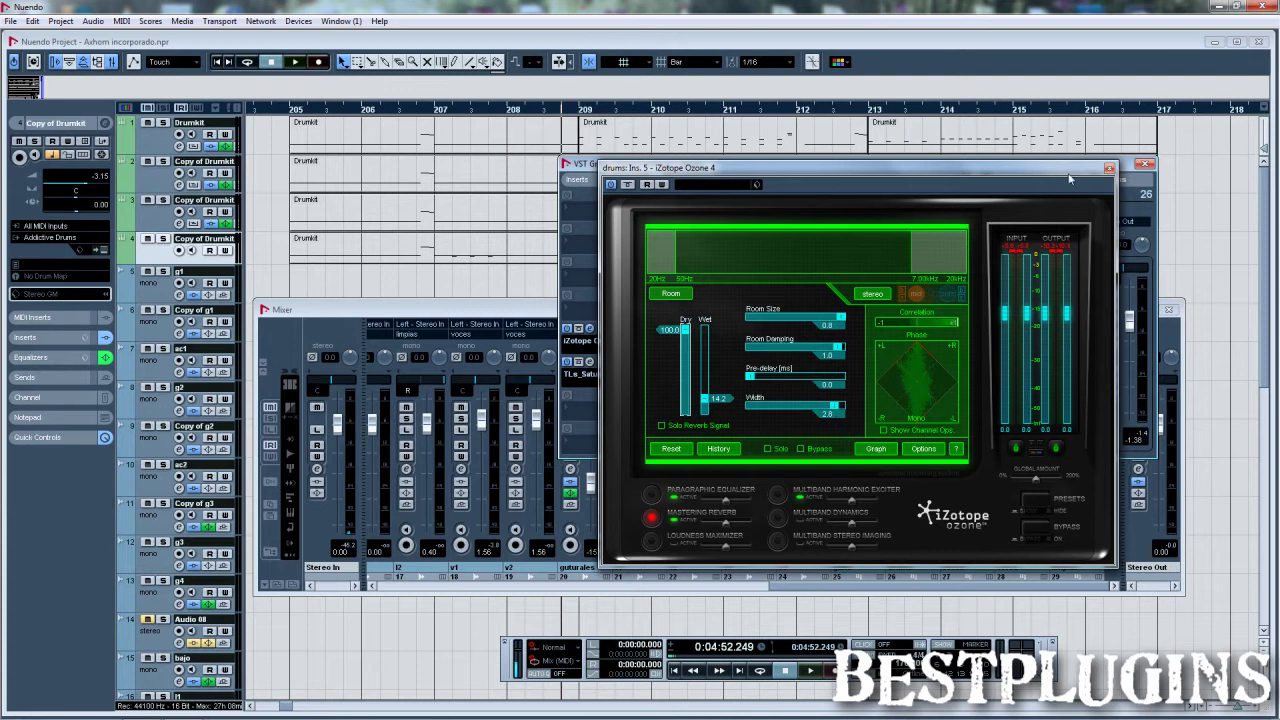
click(1108, 171)
click(1146, 163)
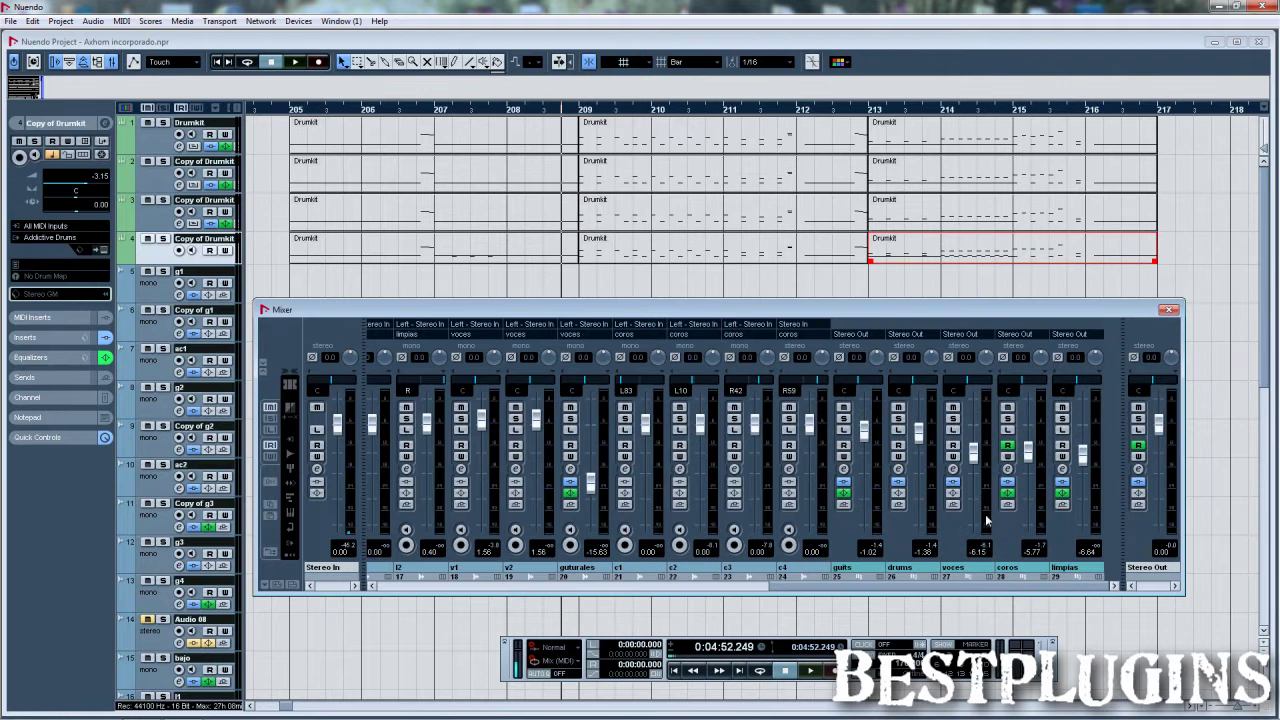
click(294, 111)
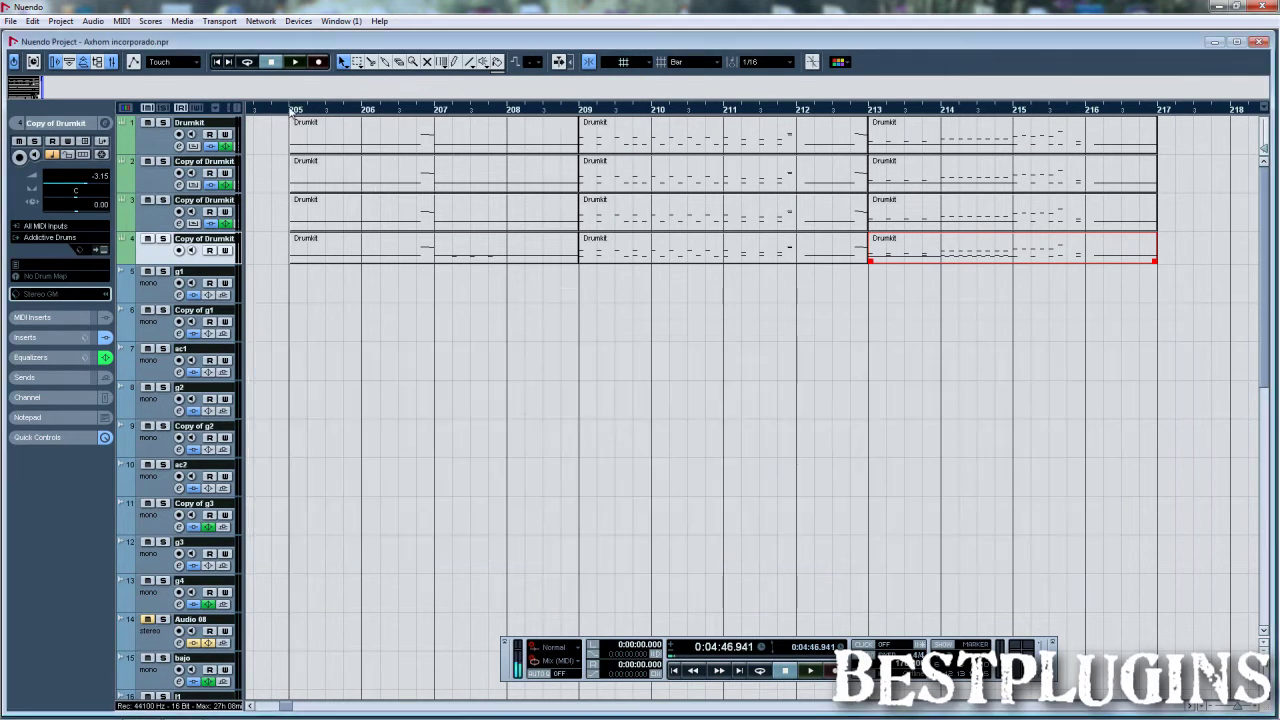
key(space)
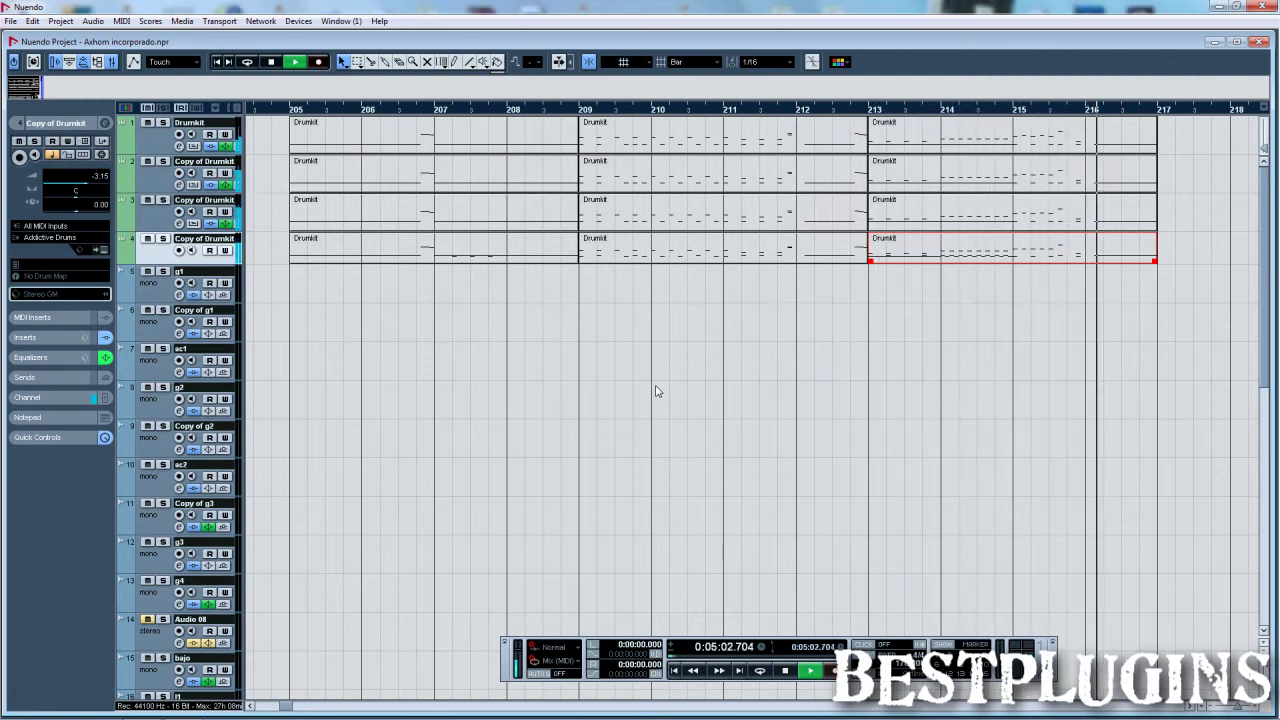
key(space)
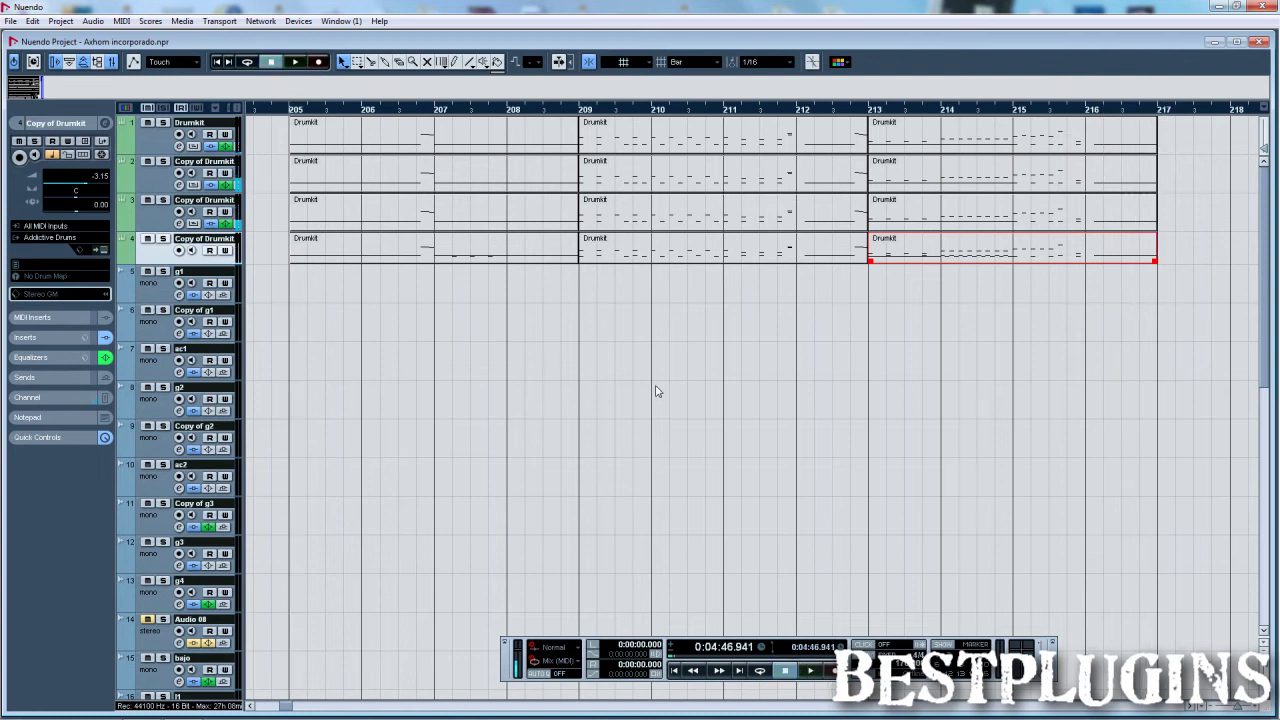
key(F3)
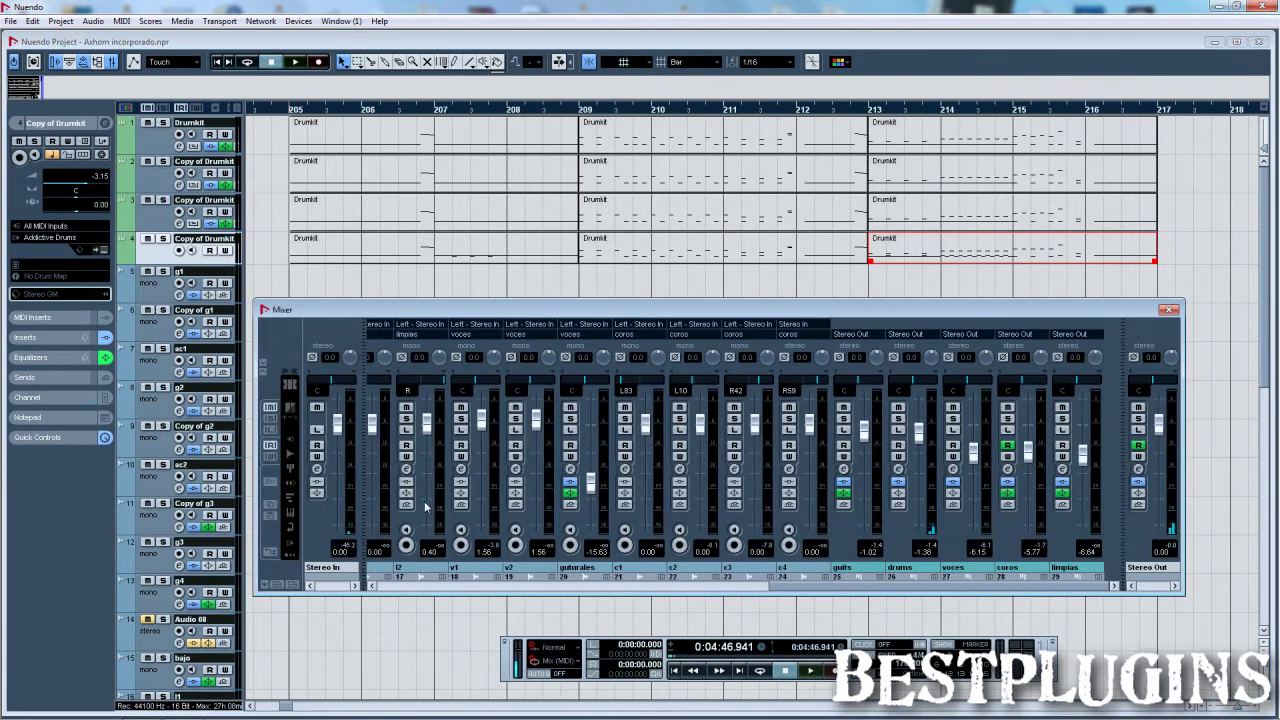
Step: Return the mixer to the Drumkit channels and solo-compare the second and third layers
click(435, 591)
click(421, 592)
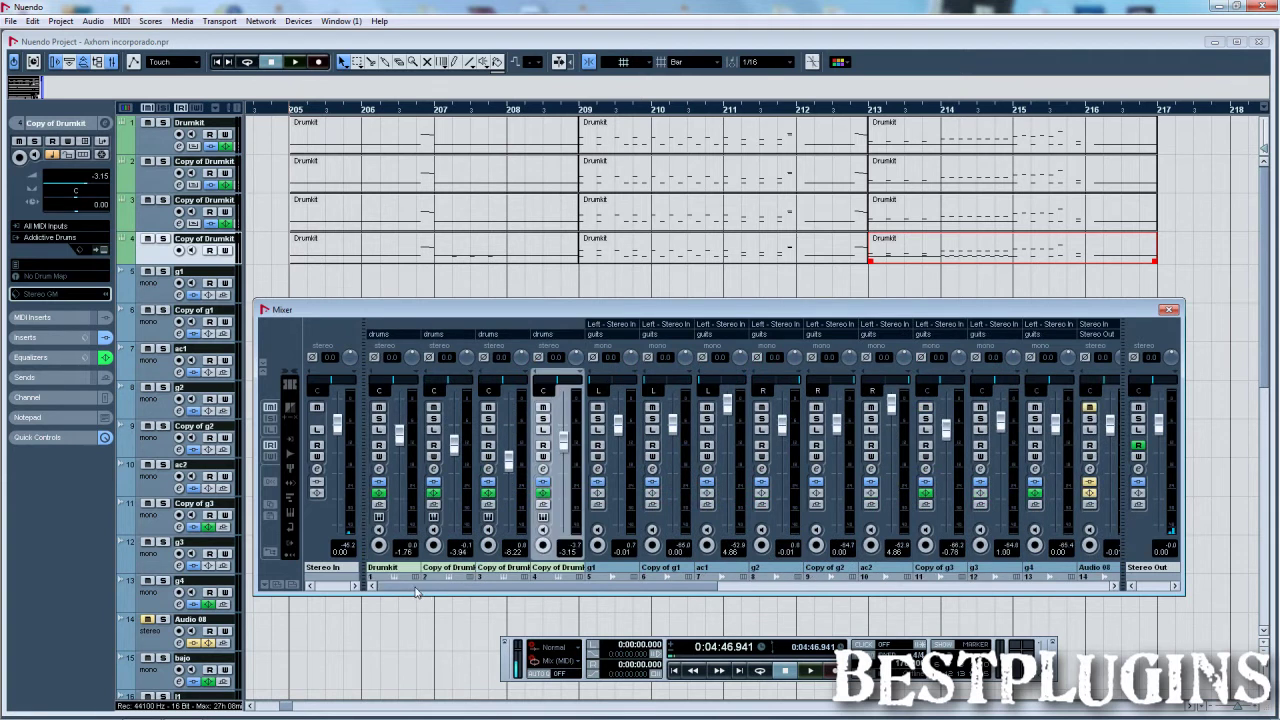
click(435, 420)
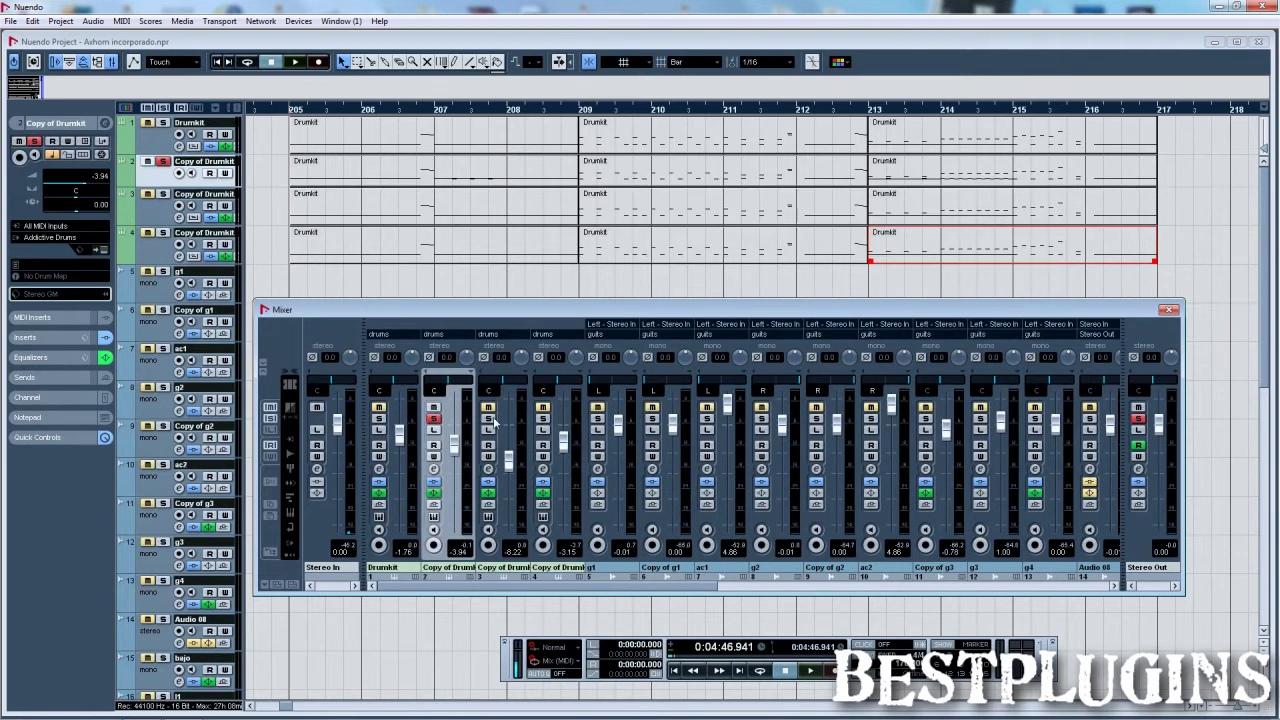
click(489, 420)
click(489, 420)
click(436, 420)
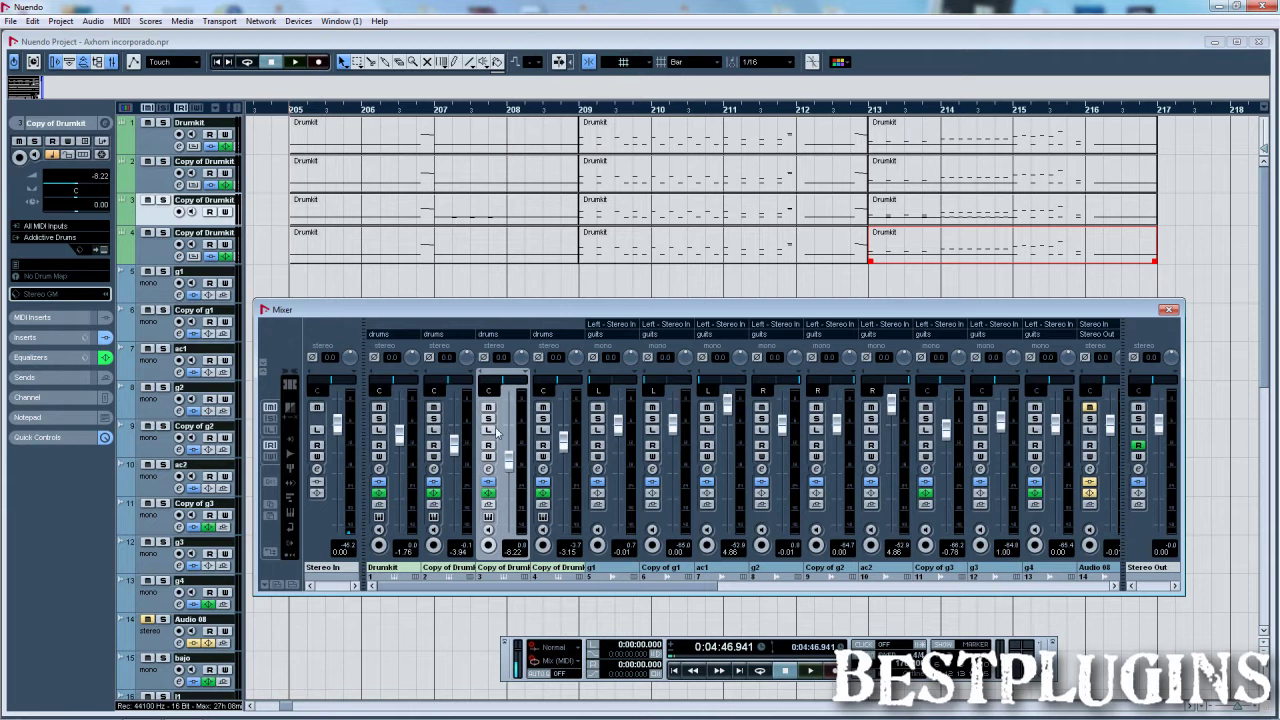
Step: Lower the third layer's fader to -6.31 and play back to check the balance
drag(507, 463, 463, 450)
key(space)
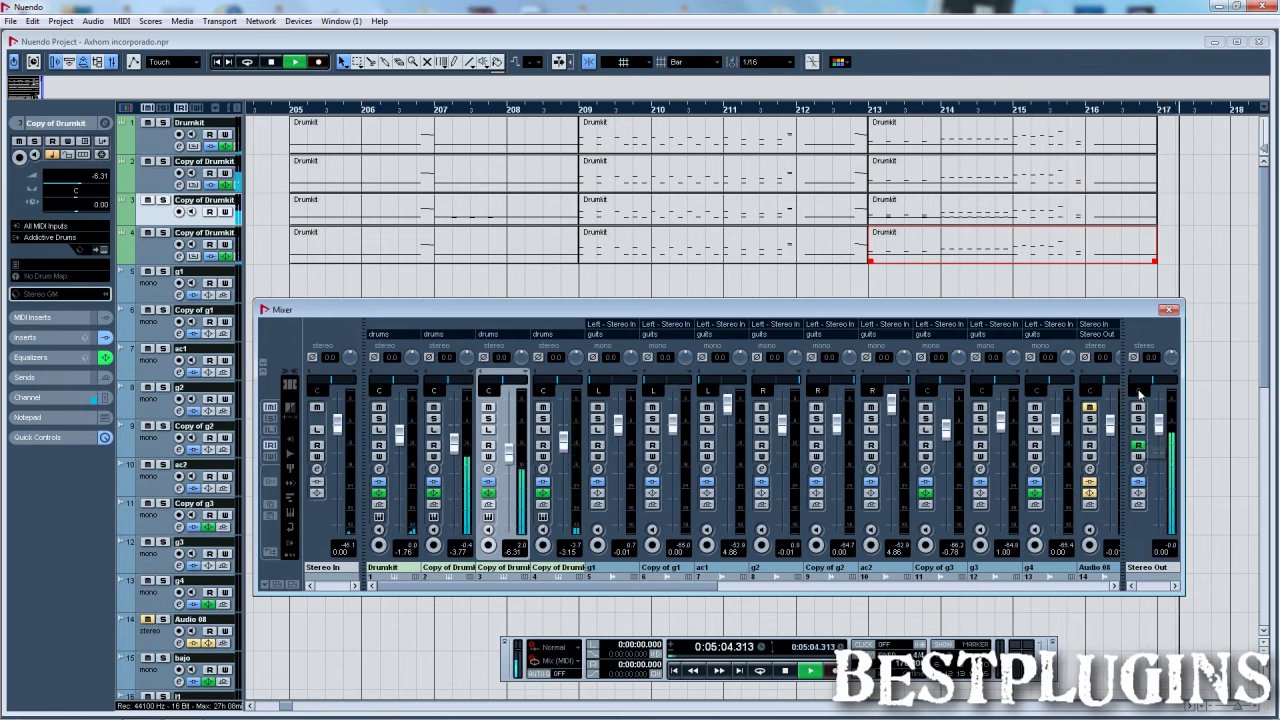
key(space)
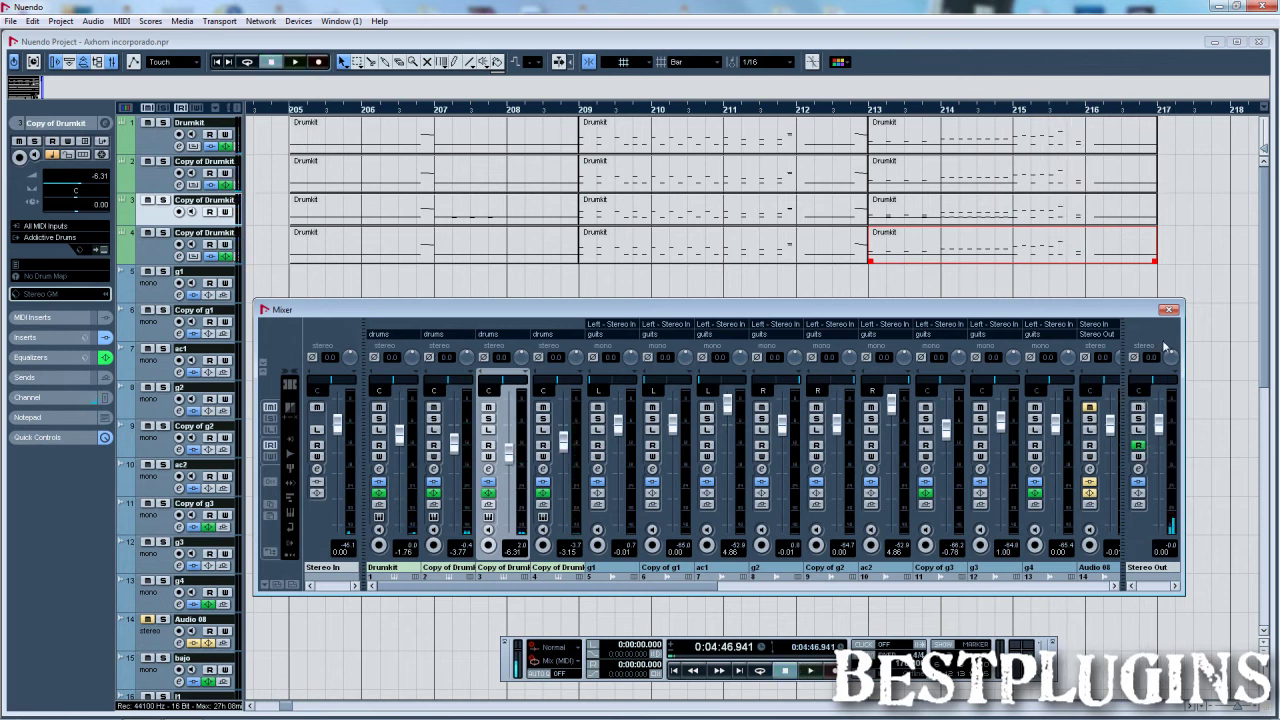